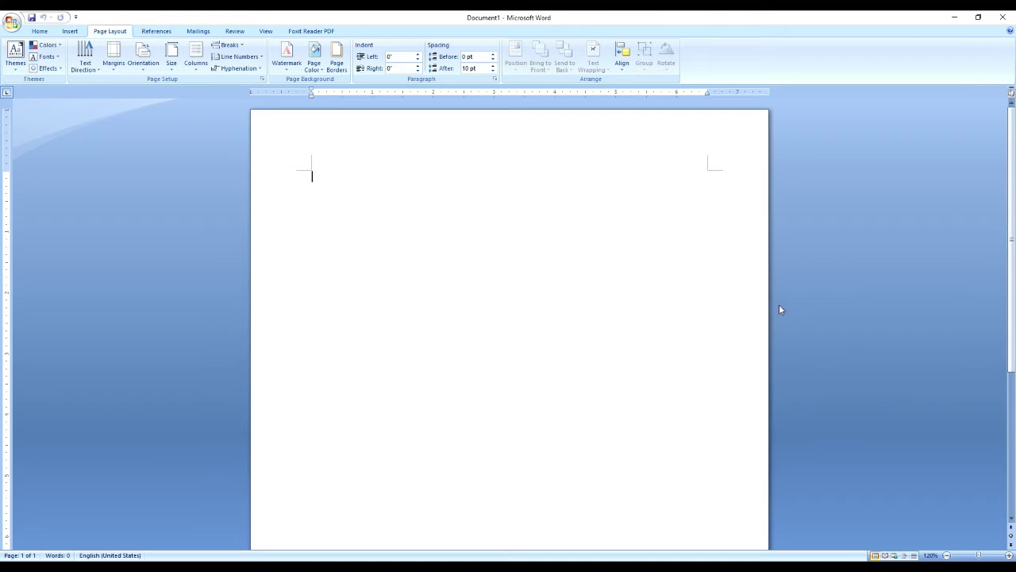
Step: Apply custom margins: Top .5", Bottom .5", Left .75", Right .75"
{"action": "left_click", "coordinate": [116, 70]}
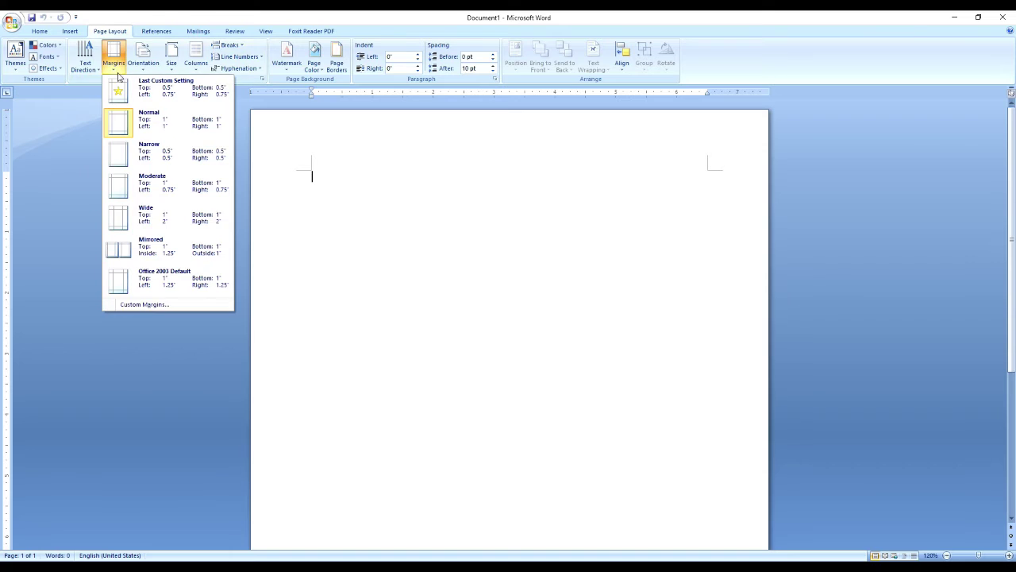
{"action": "left_click", "coordinate": [165, 305]}
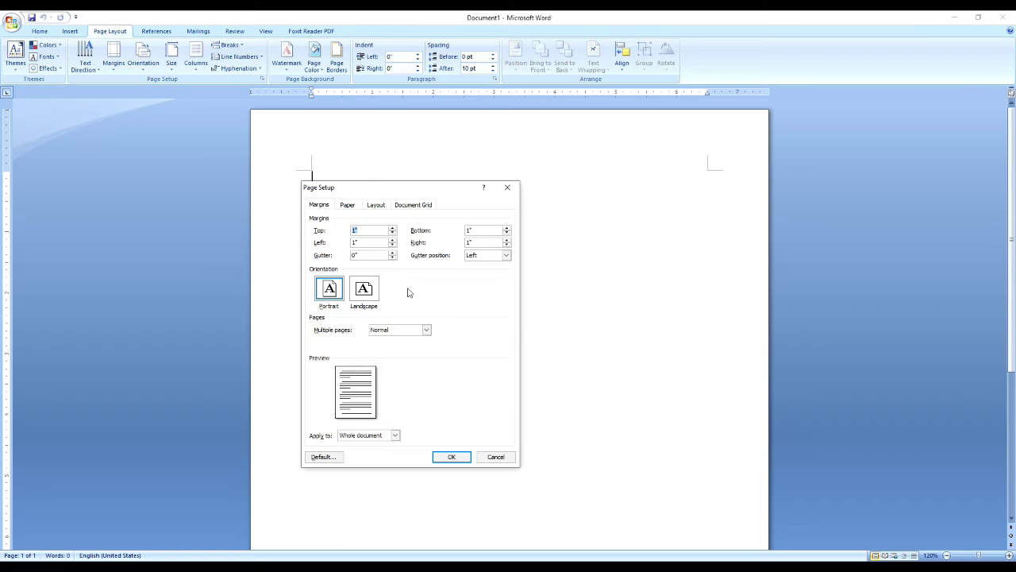
{"action": "type", "text": ".5"}
{"action": "key", "text": "Tab"}
{"action": "type", "text": ".5"}
{"action": "key", "text": "Tab"}
{"action": "type", "text": ".75"}
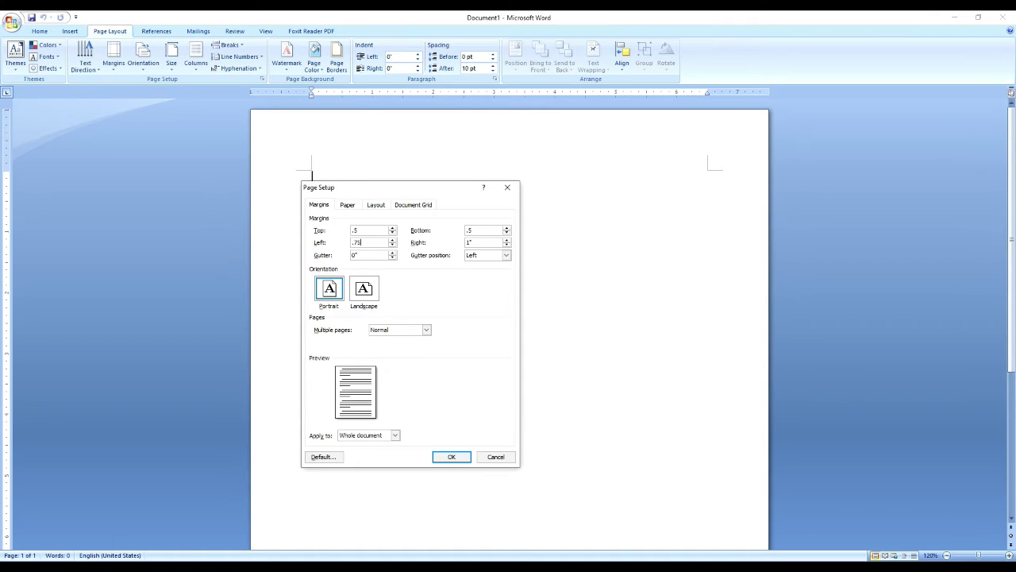
{"action": "key", "text": "Tab"}
{"action": "type", "text": ".75"}
{"action": "key", "text": "Return"}
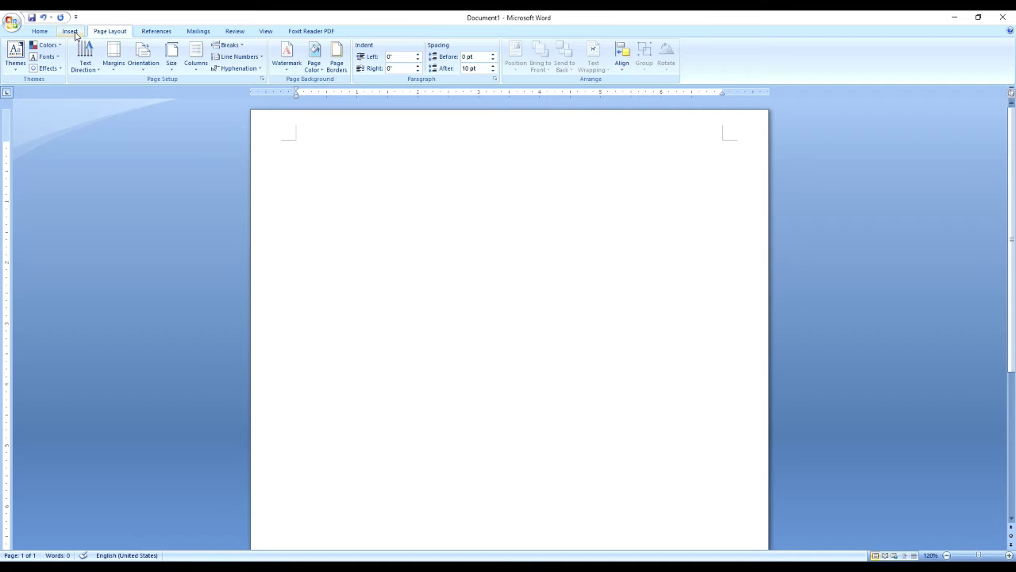
Step: Insert a 1×5 table at the top of the page and select its rows
{"action": "left_click", "coordinate": [75, 33]}
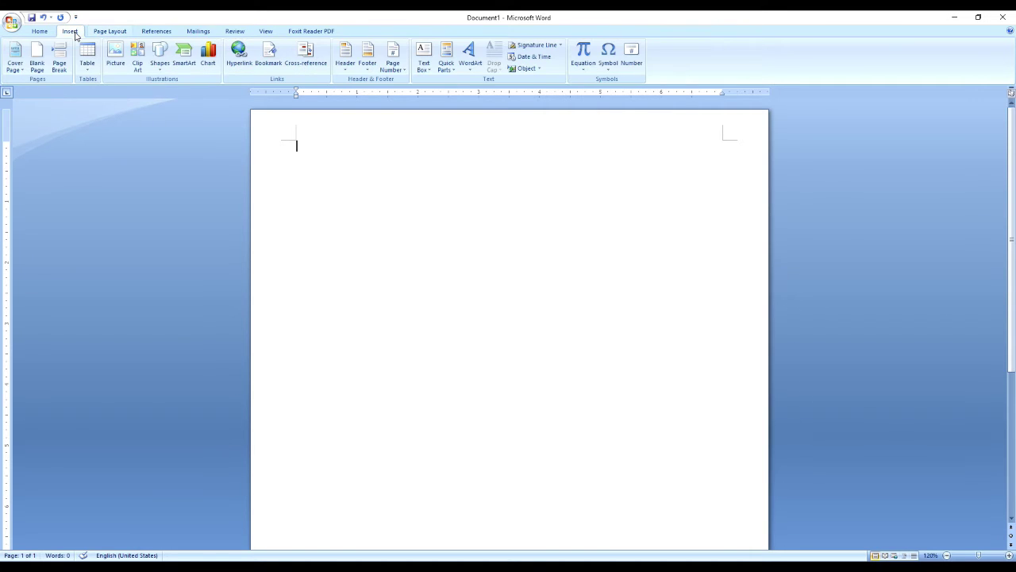
{"action": "left_click", "coordinate": [94, 69]}
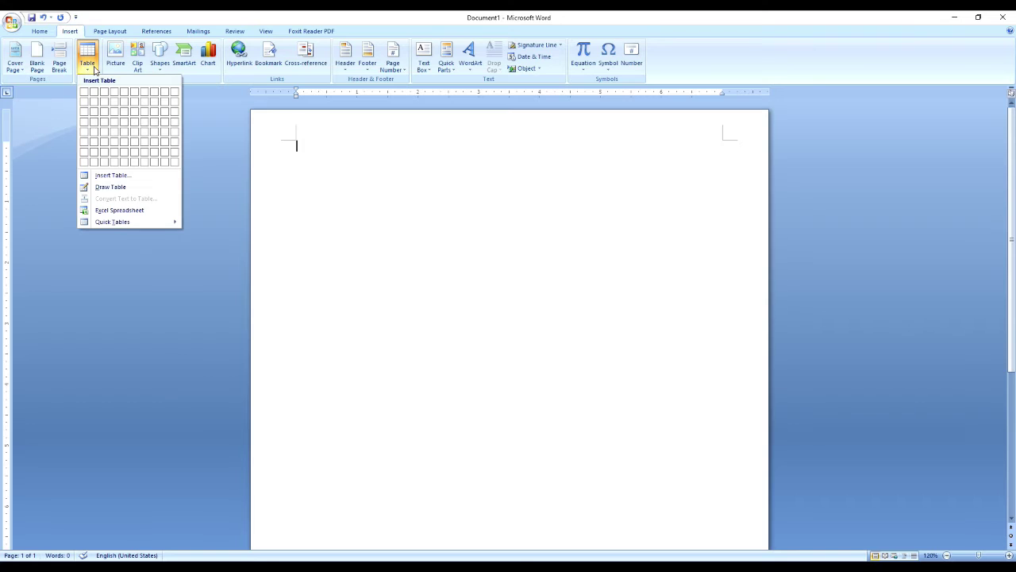
{"action": "left_click", "coordinate": [85, 131]}
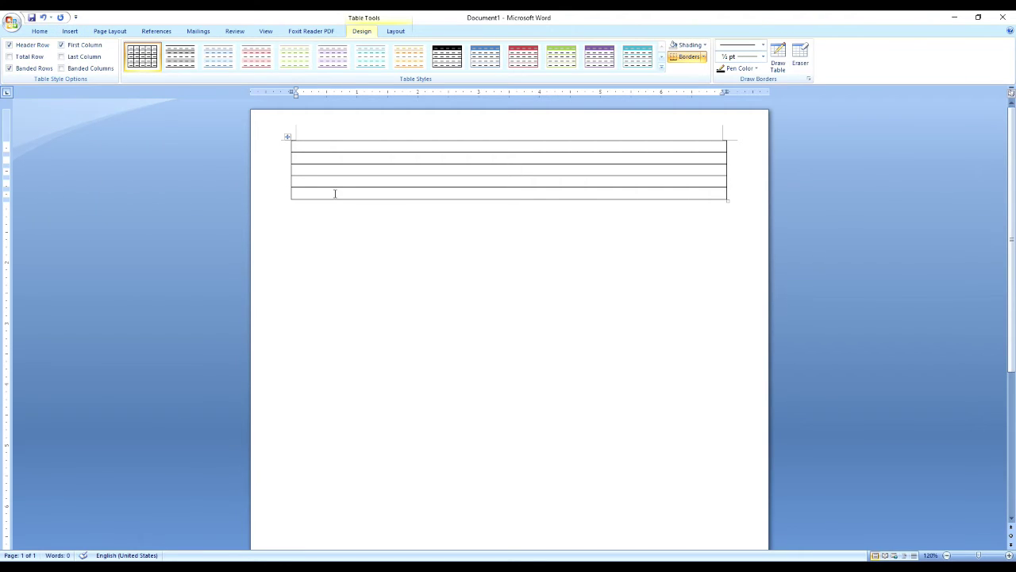
{"action": "left_click_drag", "start_coordinate": [335, 194], "coordinate": [318, 148]}
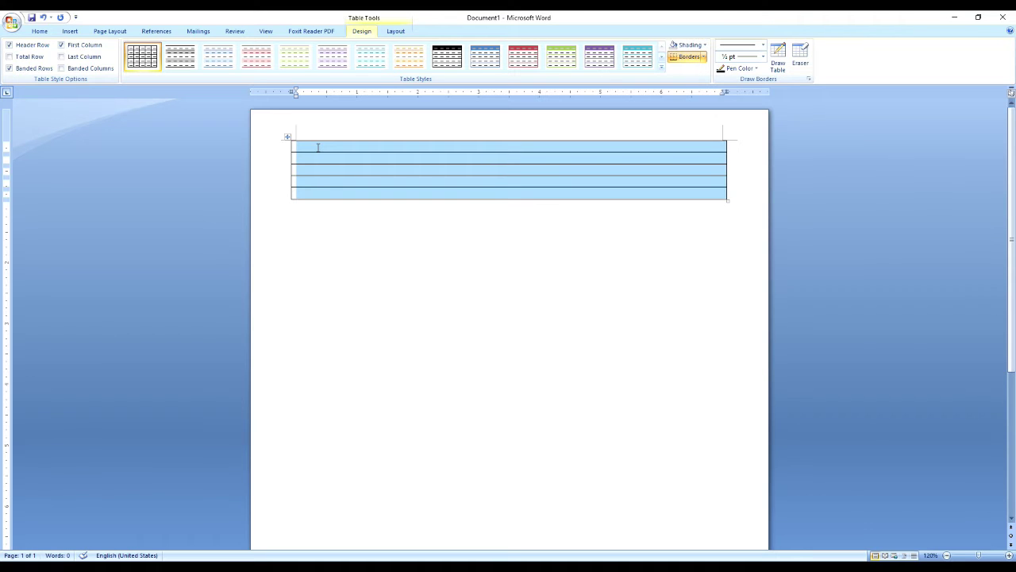
{"action": "left_click", "coordinate": [39, 33]}
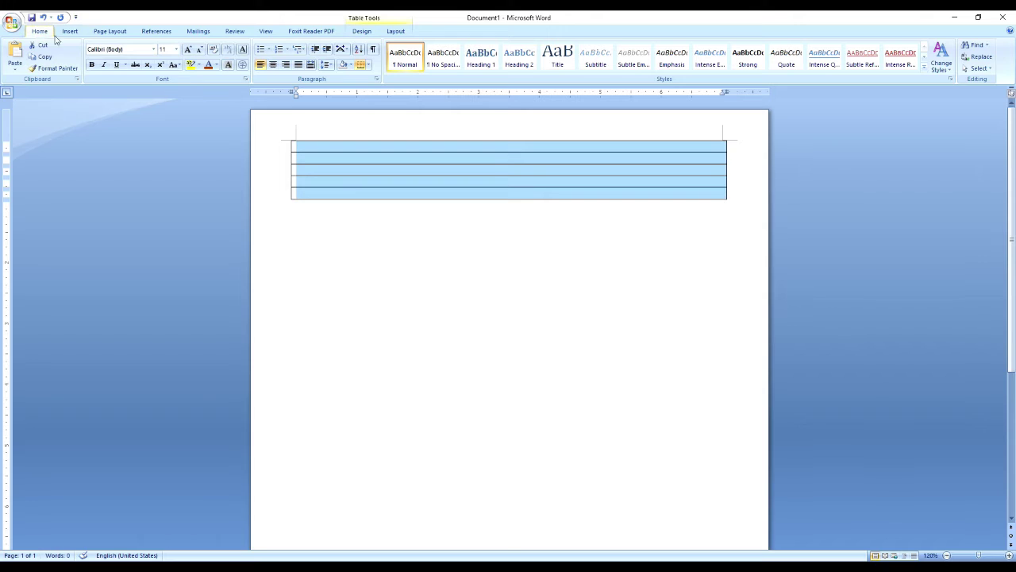
Step: Format the selected table text as KG Neatly Printed at size 16
{"action": "left_click", "coordinate": [153, 50]}
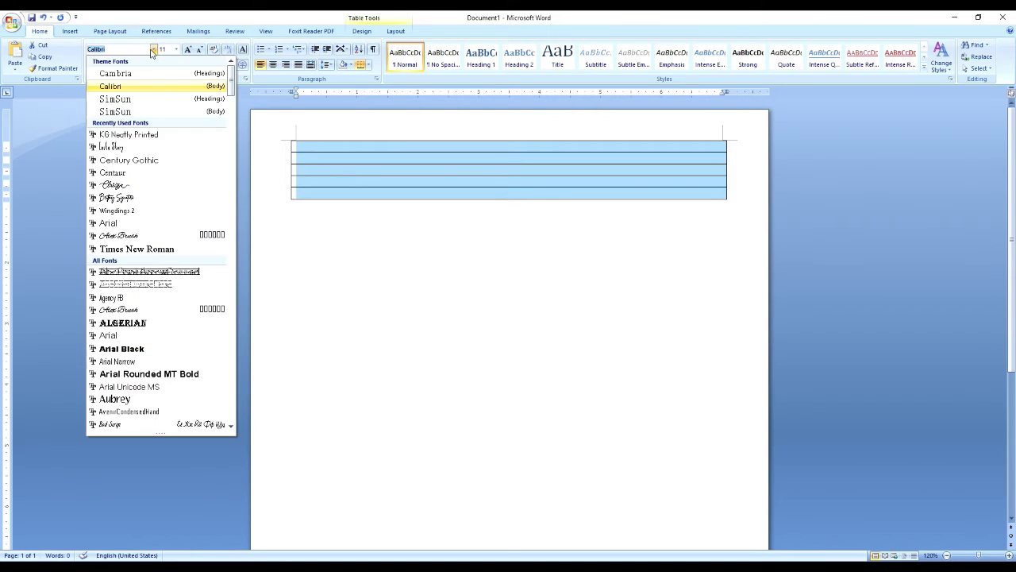
{"action": "left_click", "coordinate": [146, 137]}
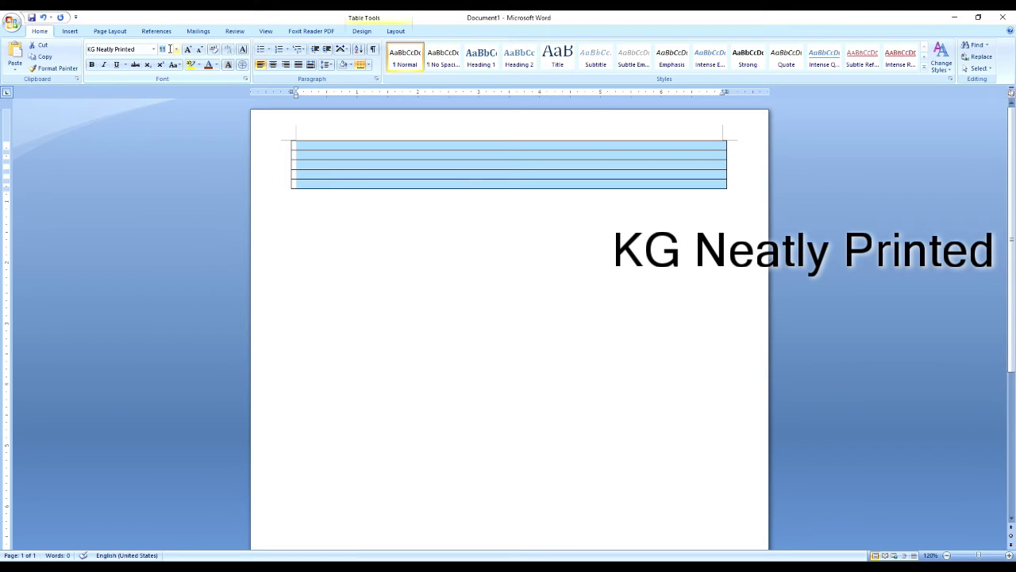
{"action": "left_click", "coordinate": [169, 49]}
{"action": "type", "text": "16"}
{"action": "key", "text": "Return"}
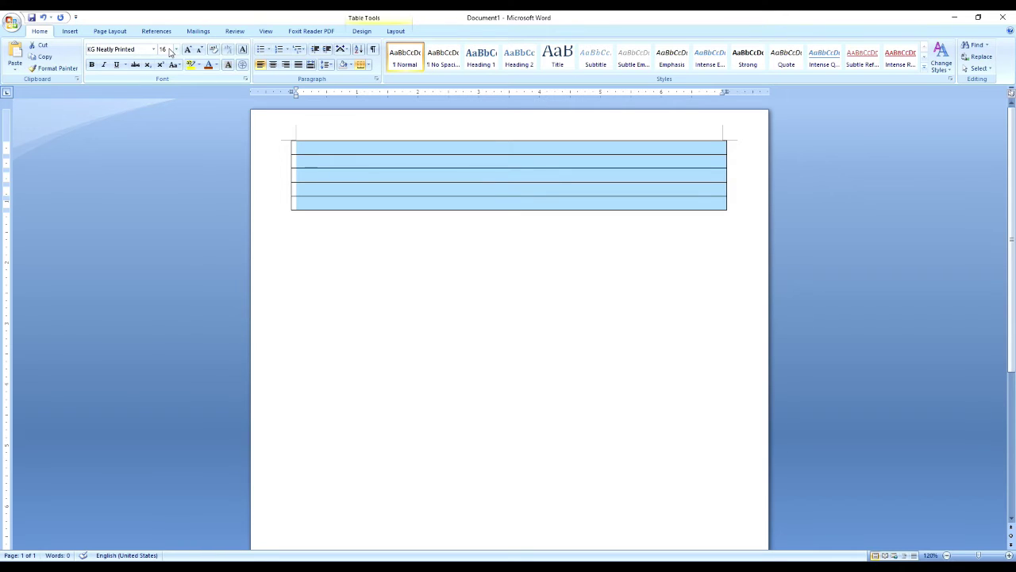
{"action": "left_click", "coordinate": [302, 149]}
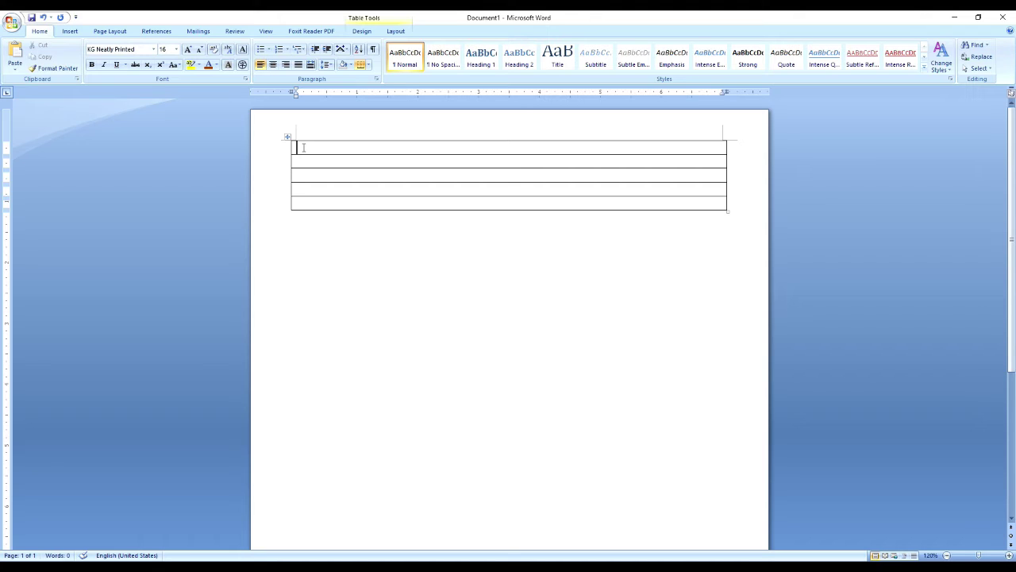
Step: Type 'My Goal' in the first row and split the second row into two cells
{"action": "type", "text": "My Goal"}
{"action": "left_click", "coordinate": [301, 163]}
{"action": "right_click", "coordinate": [302, 163]}
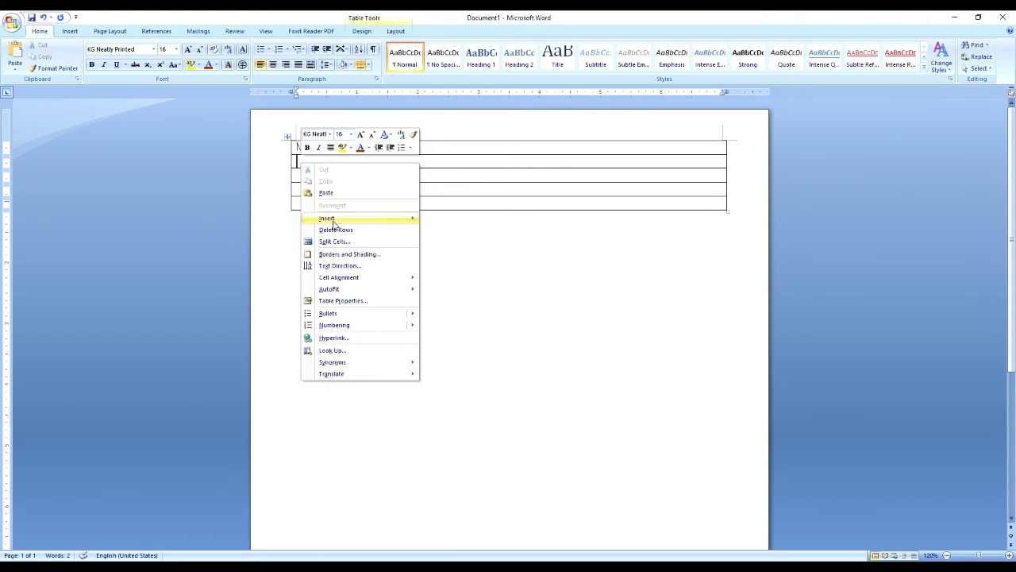
{"action": "left_click", "coordinate": [338, 241]}
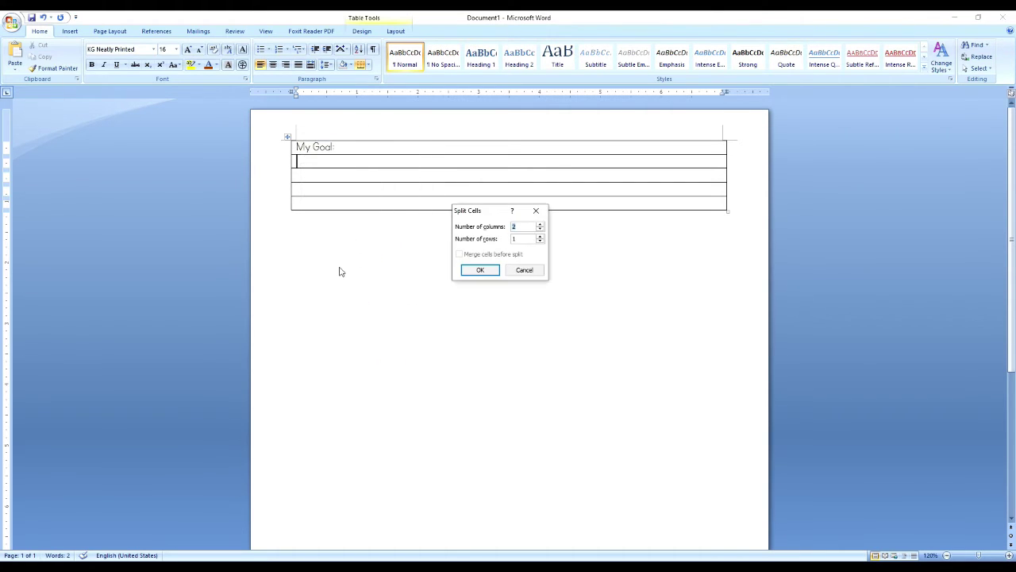
{"action": "left_click", "coordinate": [477, 271]}
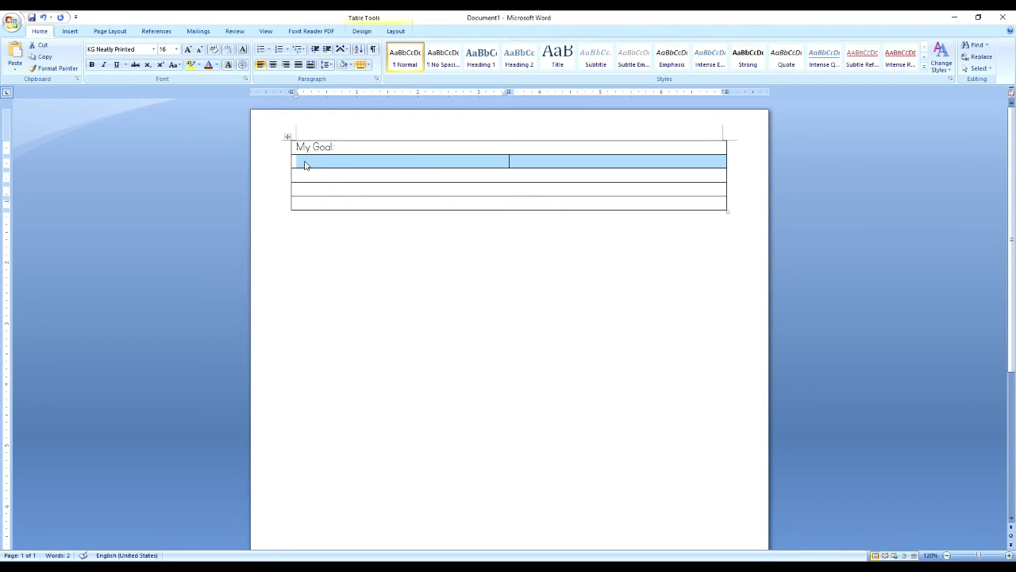
Step: Fill in 'Start Date', 'End Date:' and 'Reasons/Motivation:' in the following cells
{"action": "left_click", "coordinate": [304, 162]}
{"action": "type", "text": "S"}
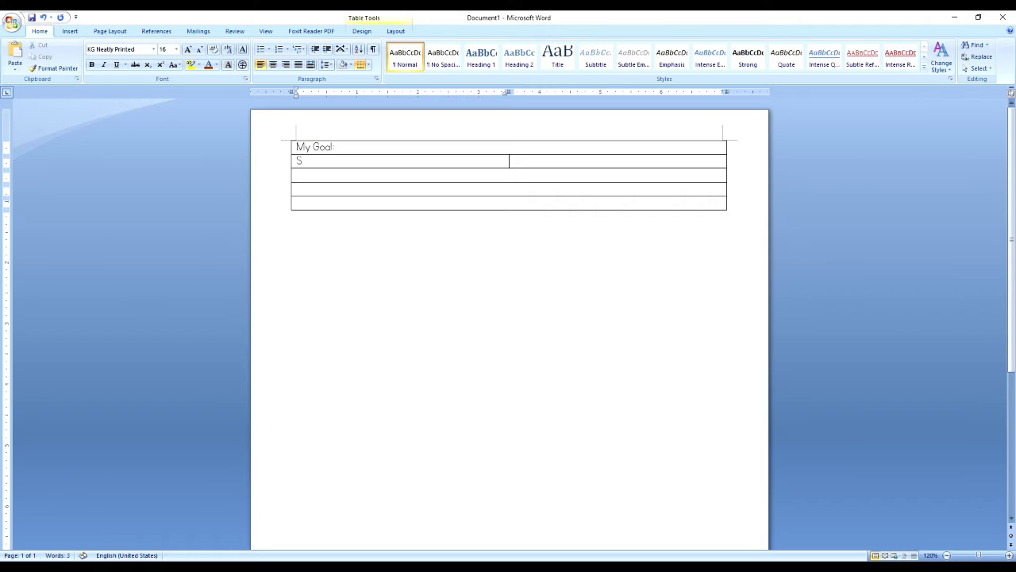
{"action": "type", "text": "tart Date"}
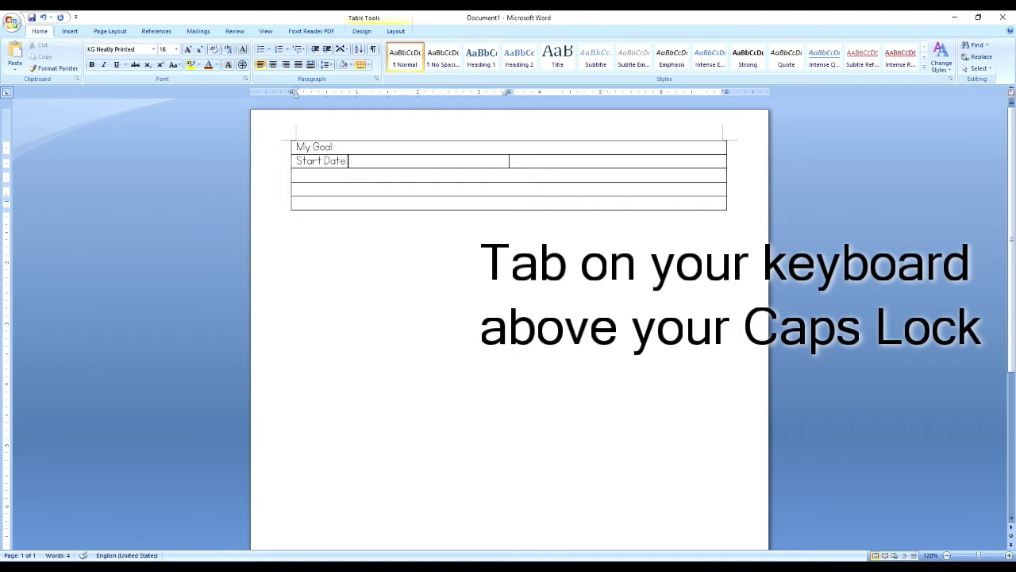
{"action": "key", "text": "Tab"}
{"action": "type", "text": "End Date:"}
{"action": "key", "text": "Tab"}
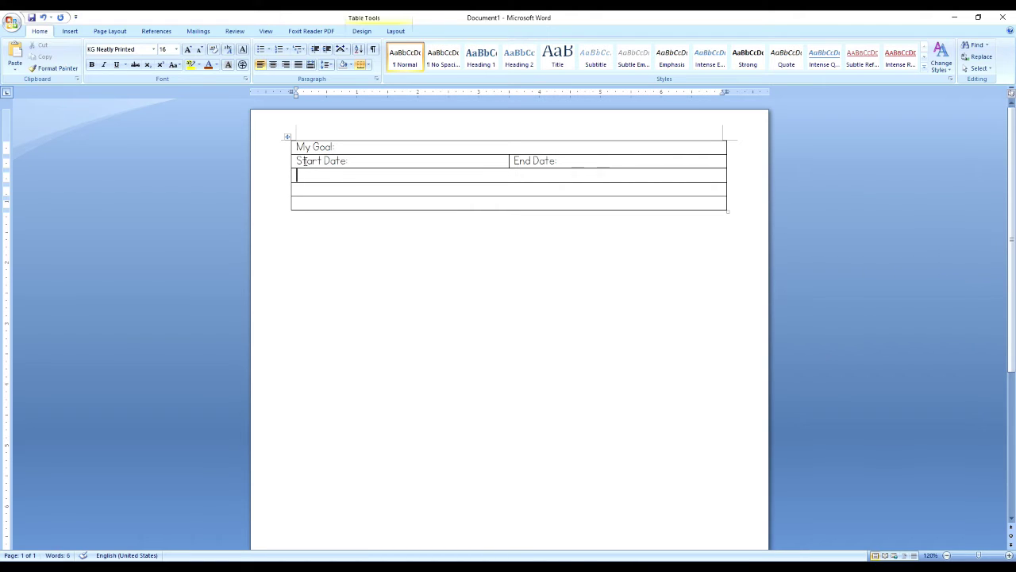
{"action": "type", "text": "Reasons/Motiva"}
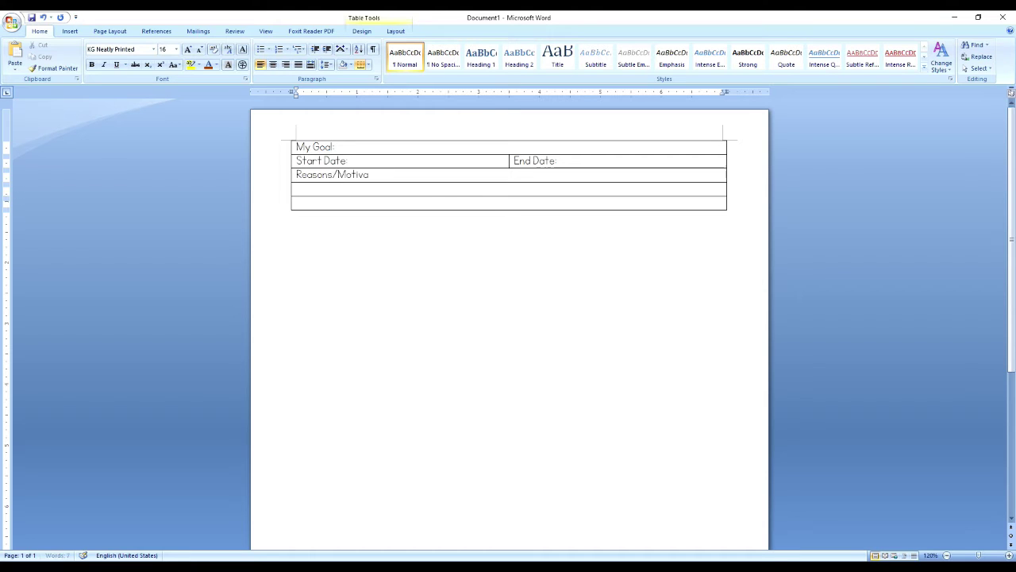
{"action": "type", "text": "tion:"}
Step: Split the table's last row into 3 columns and 11 rows with Split Cells
{"action": "left_click", "coordinate": [302, 205]}
{"action": "right_click", "coordinate": [302, 203]}
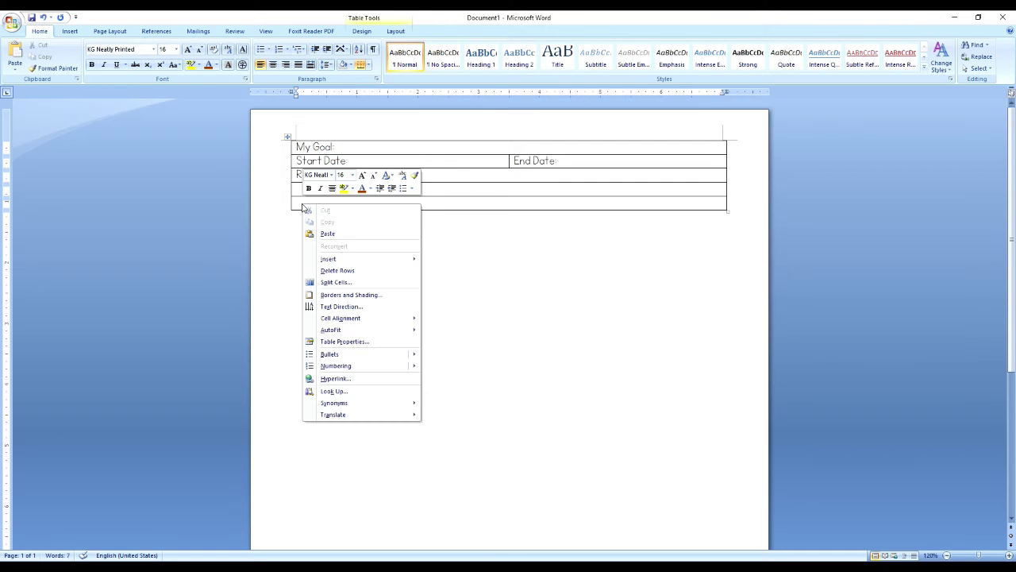
{"action": "left_click", "coordinate": [353, 284]}
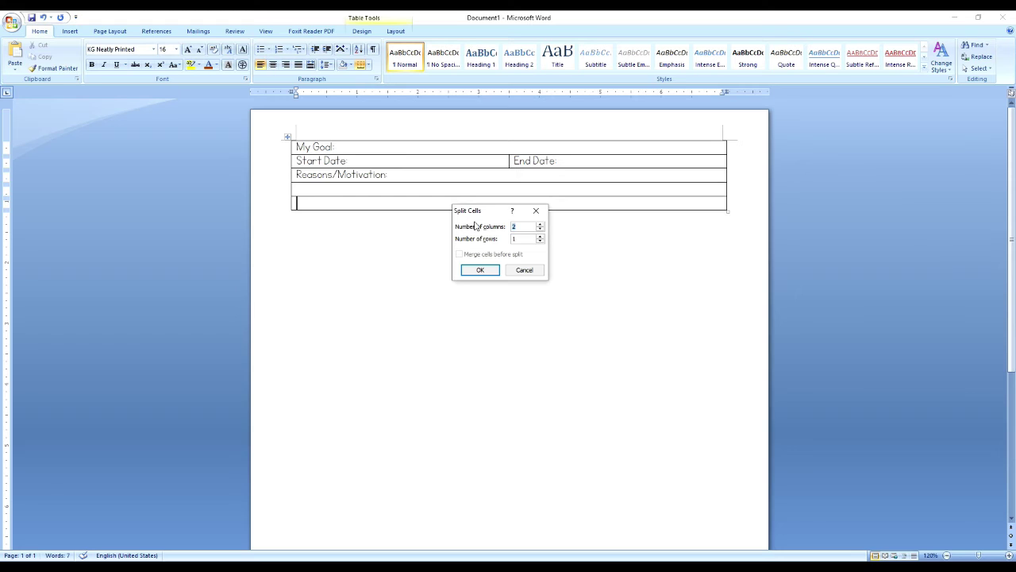
{"action": "type", "text": "3"}
{"action": "type", "text": "11"}
{"action": "key", "text": "Return"}
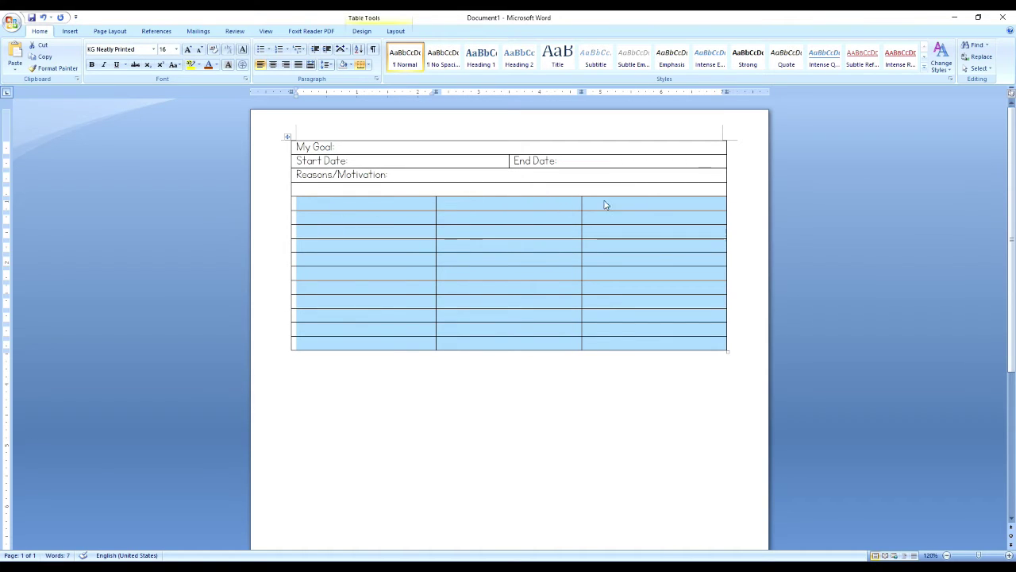
{"action": "left_click", "coordinate": [303, 219]}
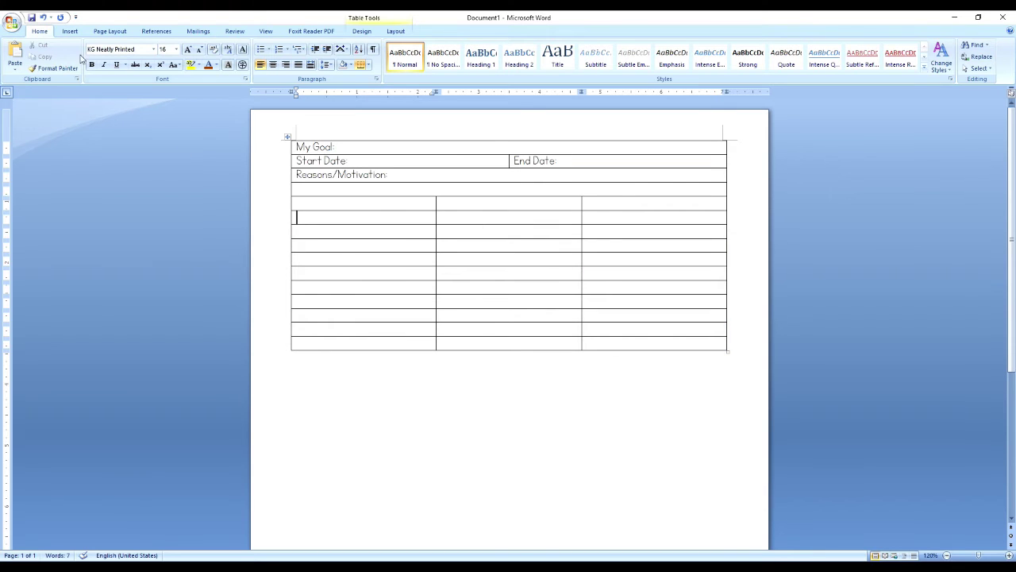
{"action": "left_click", "coordinate": [69, 31]}
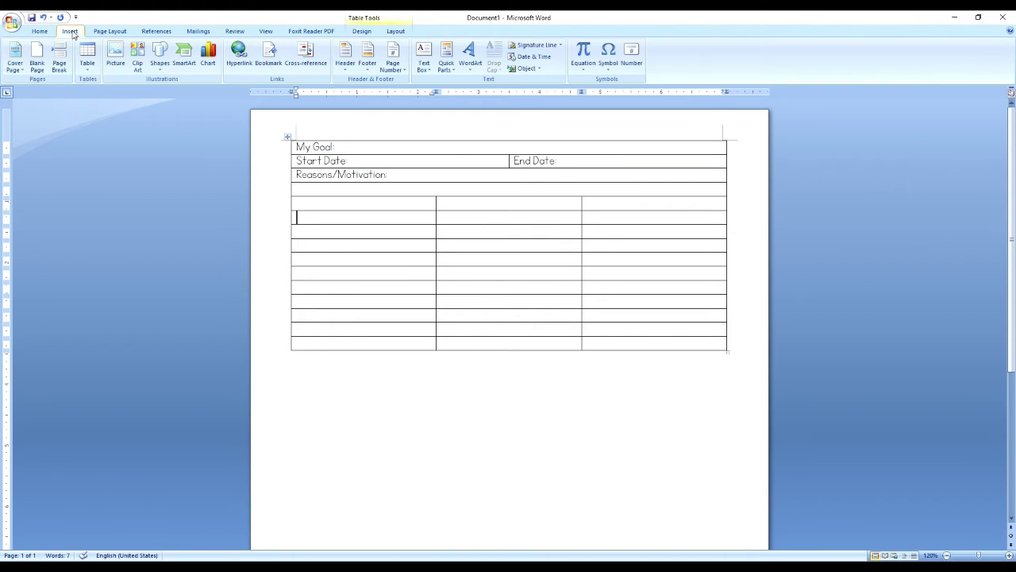
{"action": "left_click", "coordinate": [163, 67]}
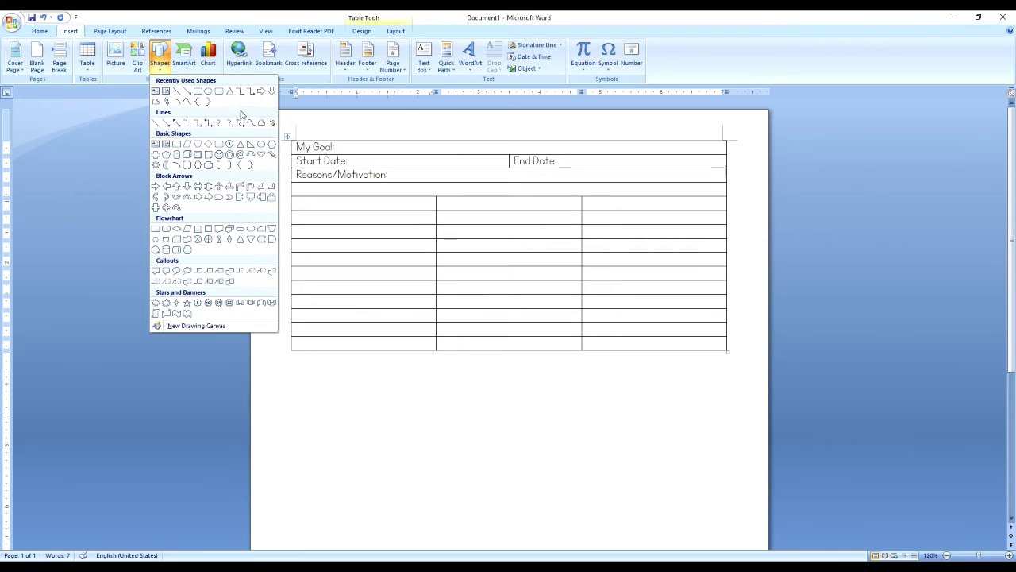
Step: Draw an oval in the grid's first cell and size it 0.2" by 0.2"
{"action": "left_click", "coordinate": [208, 92]}
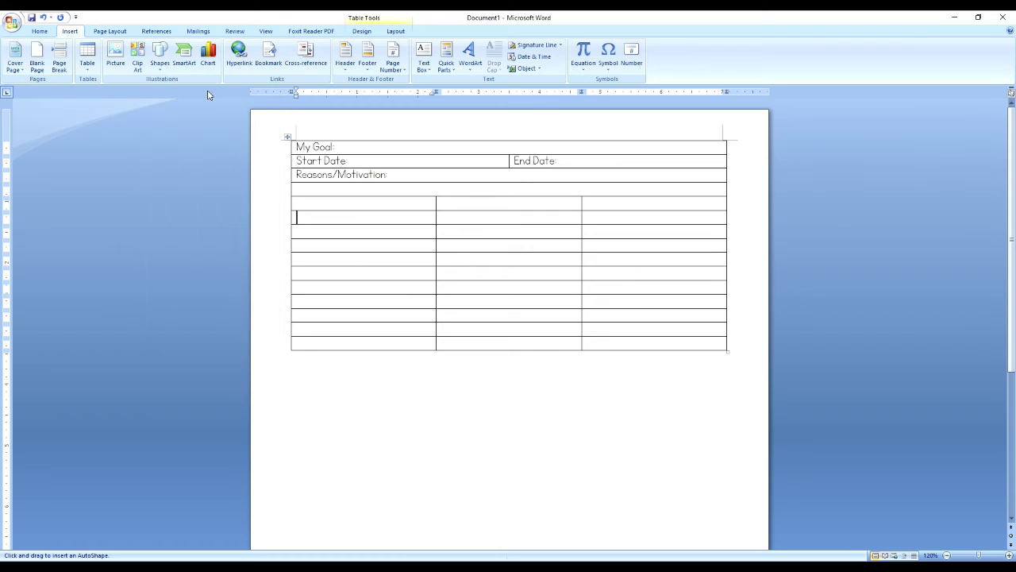
{"action": "left_click_drag", "start_coordinate": [297, 212], "coordinate": [310, 227]}
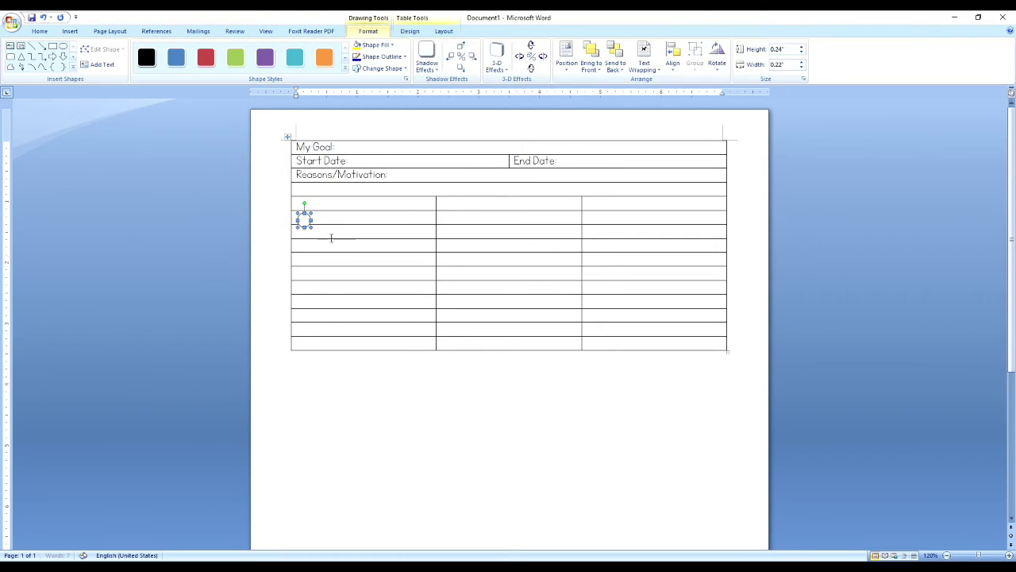
{"action": "left_click", "coordinate": [785, 49]}
{"action": "type", "text": ".2"}
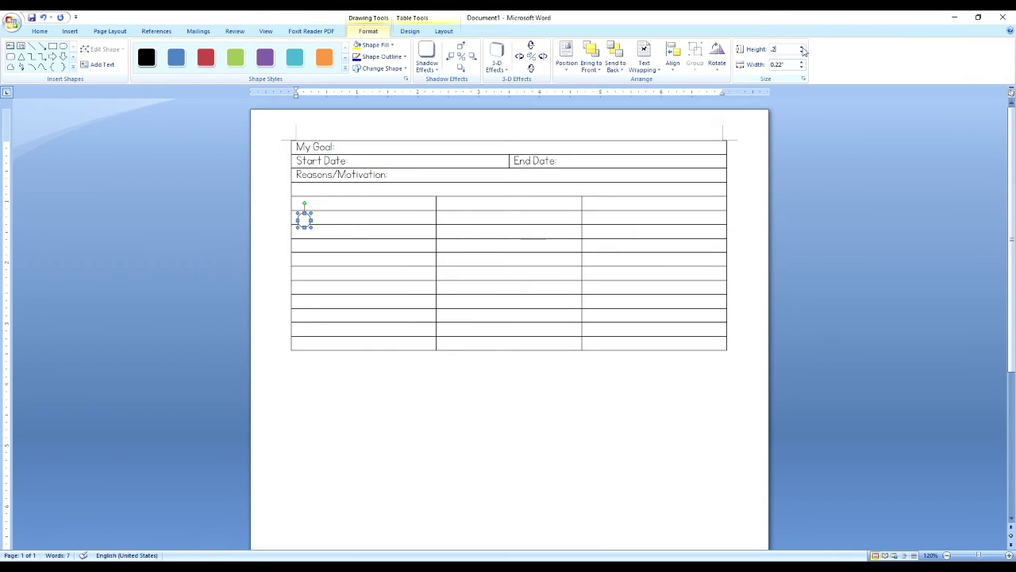
{"action": "left_click", "coordinate": [789, 65]}
{"action": "type", "text": ".2"}
{"action": "key", "text": "Return"}
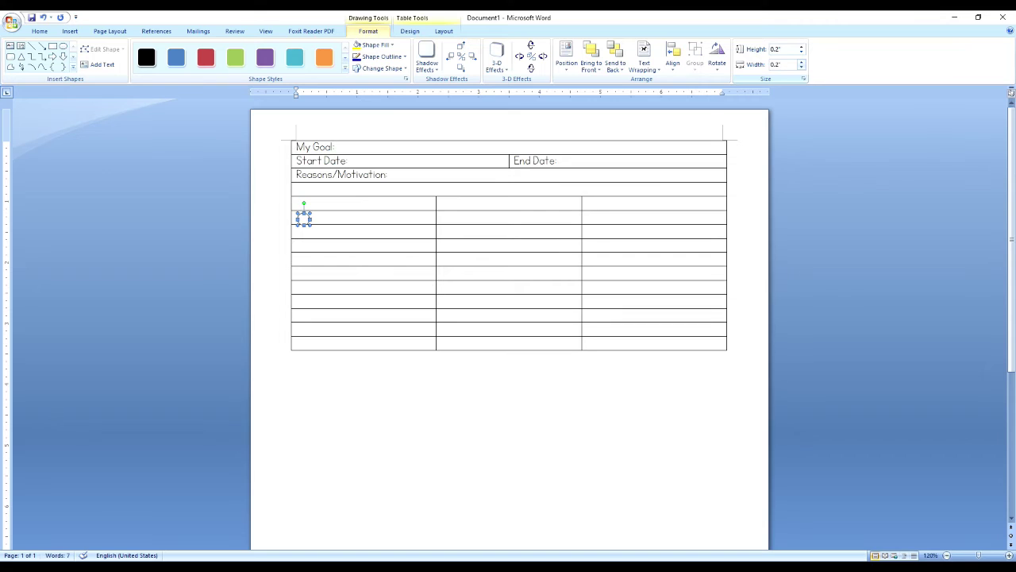
{"action": "left_click", "coordinate": [658, 69]}
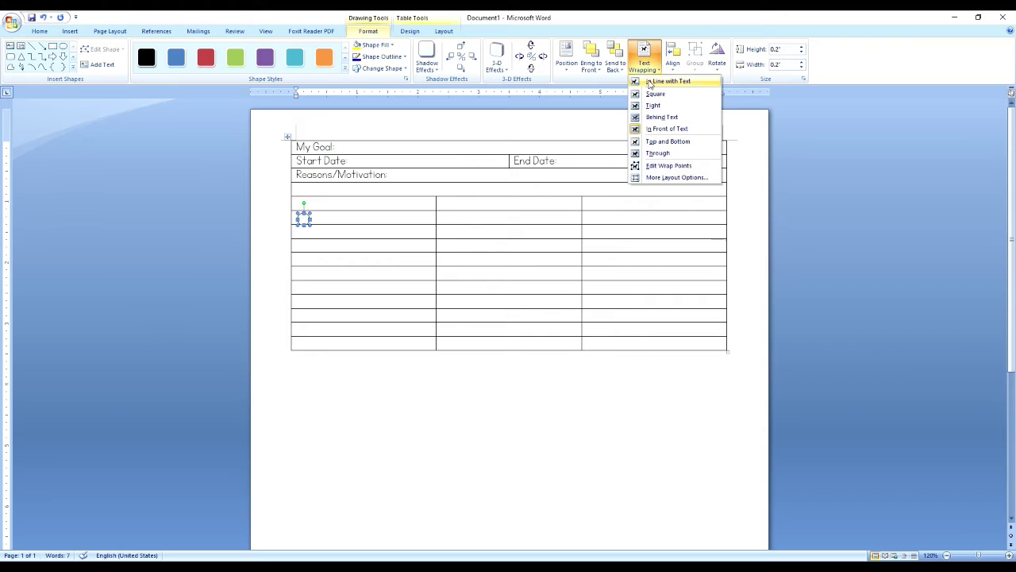
Step: Set the circle In Line with Text, outline it Purple Accent 4 Darker 25%, and copy it
{"action": "left_click", "coordinate": [667, 81]}
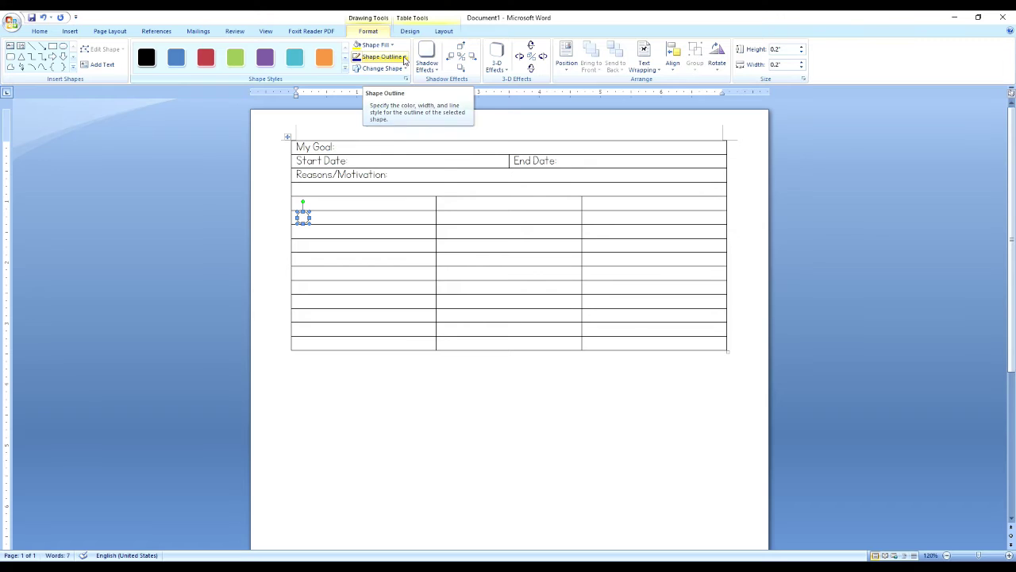
{"action": "left_click", "coordinate": [404, 58]}
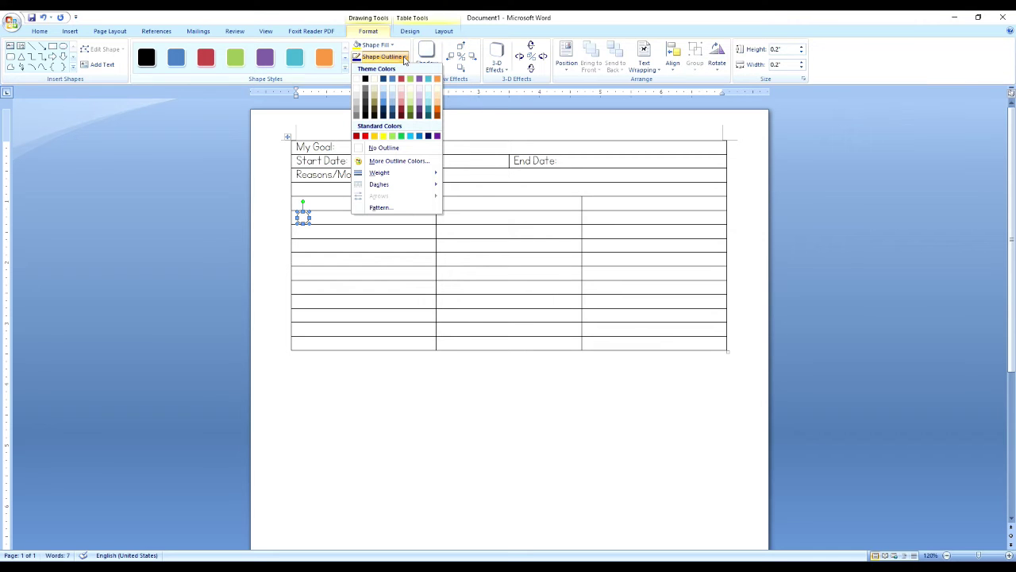
{"action": "left_click", "coordinate": [420, 113]}
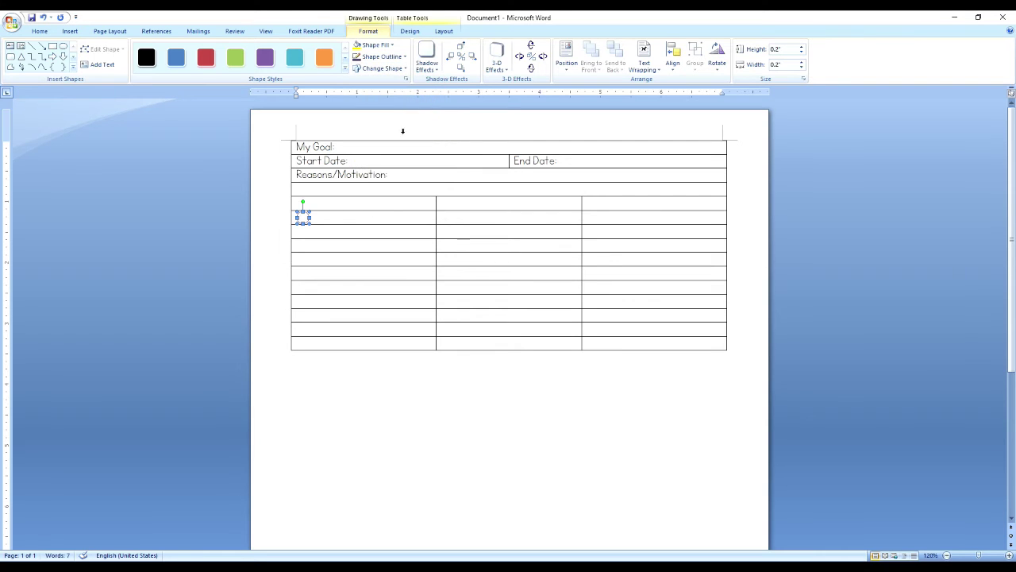
{"action": "right_click", "coordinate": [303, 218]}
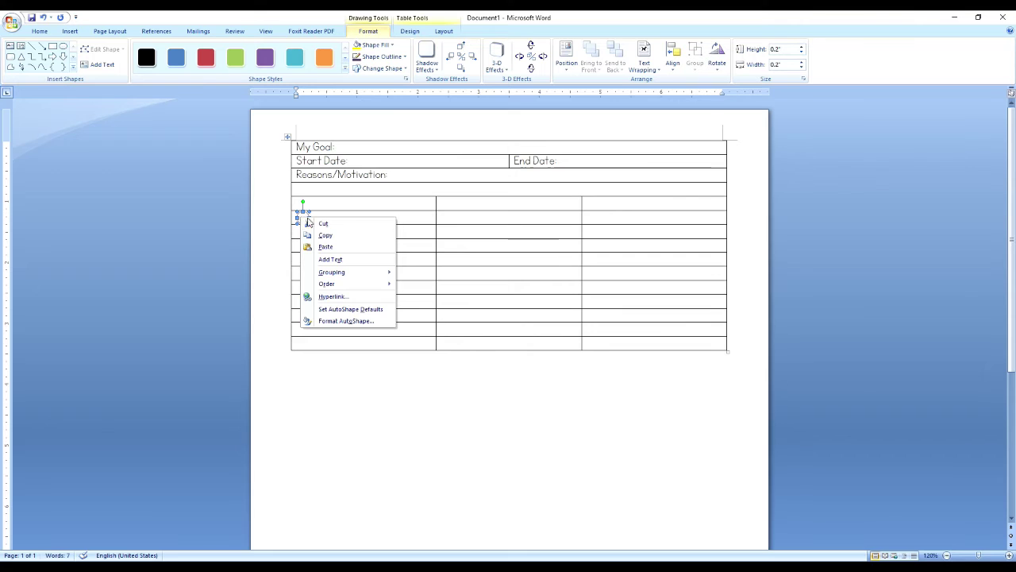
{"action": "left_click", "coordinate": [327, 236]}
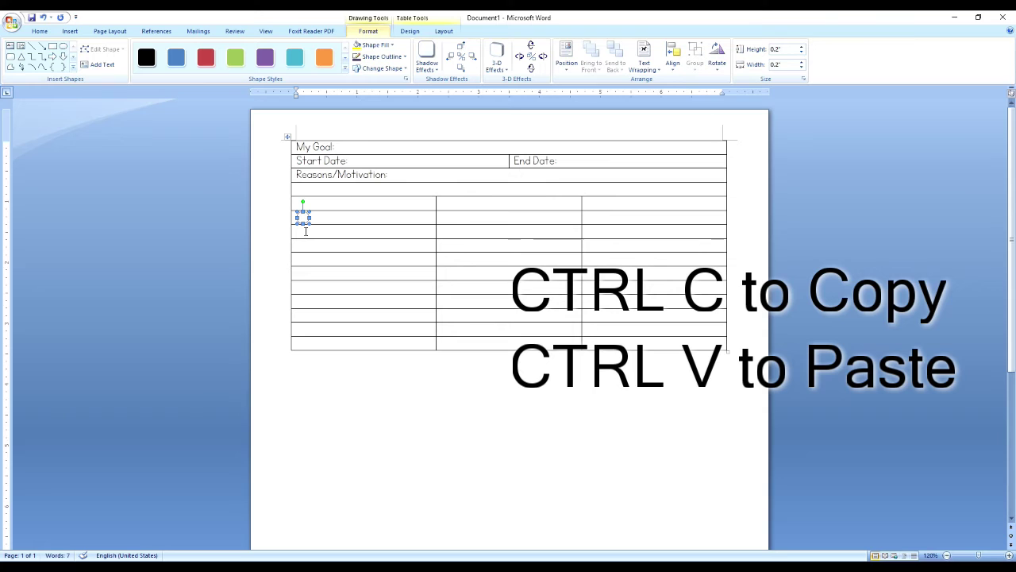
{"action": "left_click", "coordinate": [305, 231]}
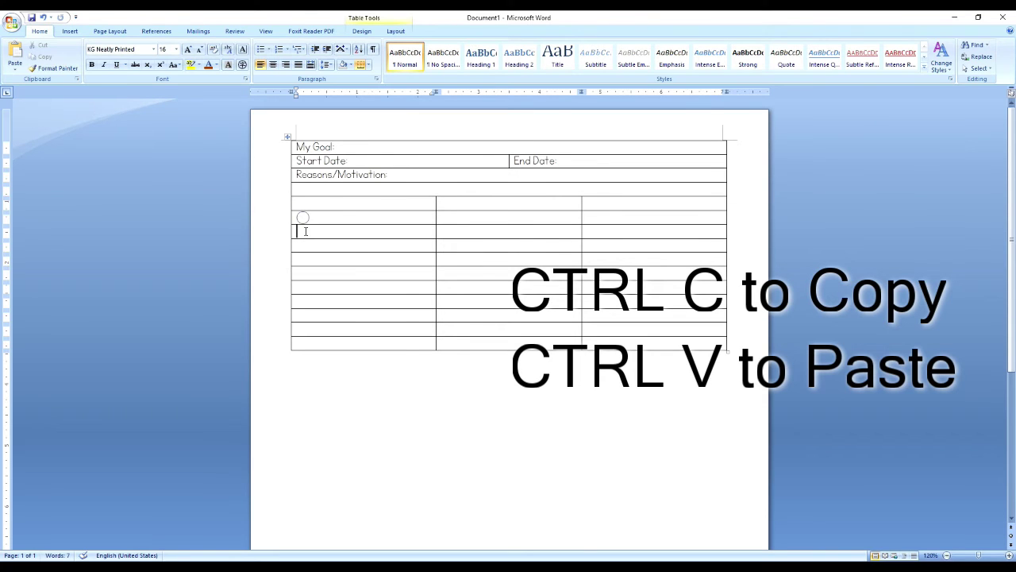
Step: Paste the circle into the first cell of each grid row, then narrow that column to fit
{"action": "right_click", "coordinate": [305, 231]}
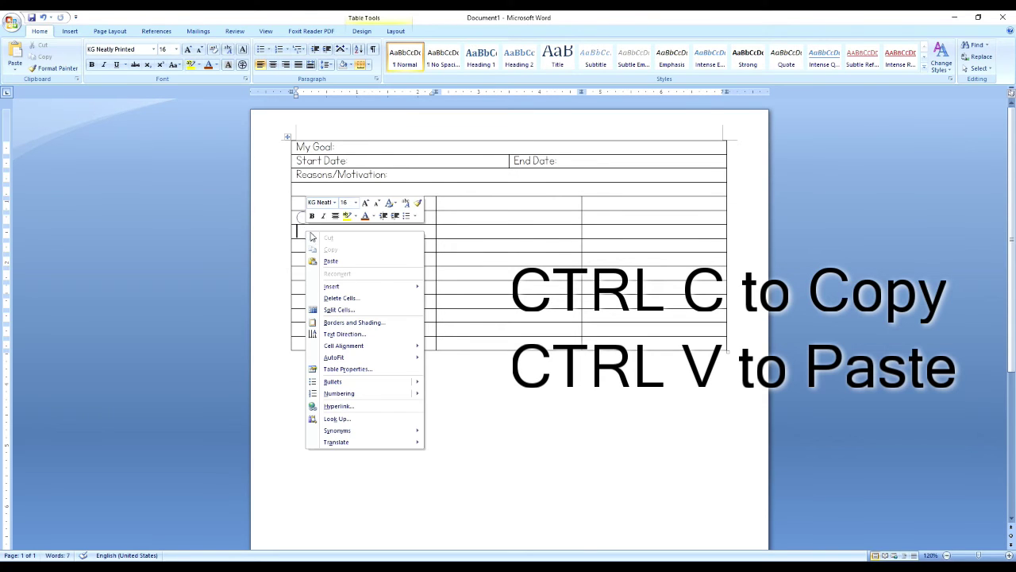
{"action": "left_click", "coordinate": [337, 263]}
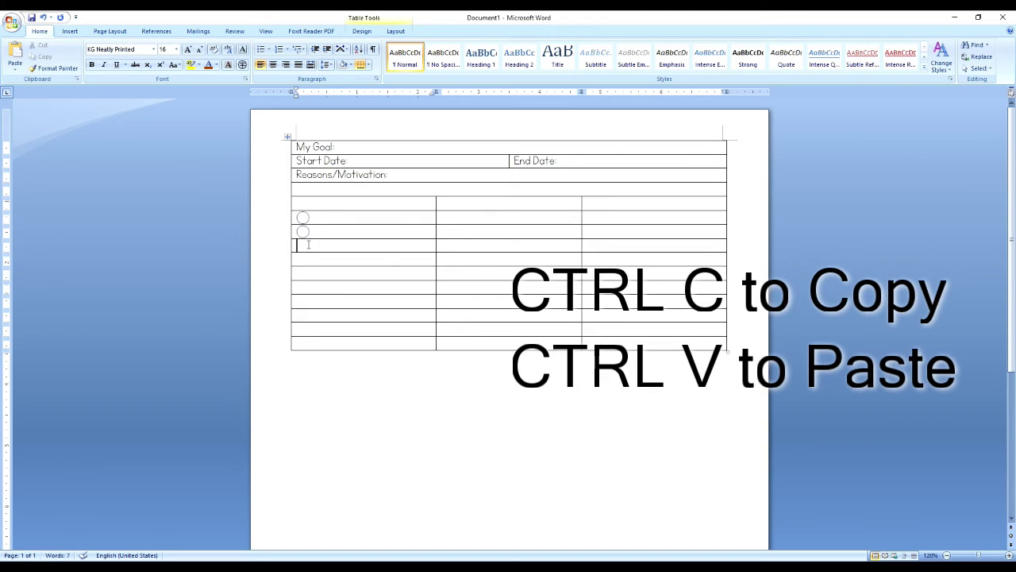
{"action": "key", "text": "ctrl+v"}
{"action": "key", "text": "Down"}
{"action": "key", "text": "ctrl+v"}
{"action": "key", "text": "Down"}
{"action": "key", "text": "ctrl+v"}
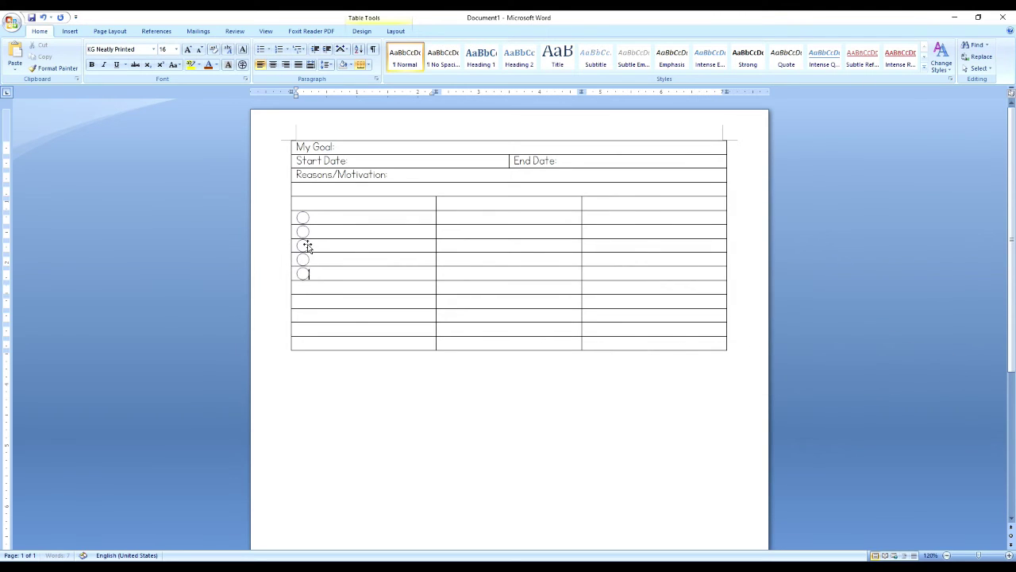
{"action": "key", "text": "Down"}
{"action": "key", "text": "ctrl+v"}
{"action": "key", "text": "Down"}
{"action": "key", "text": "ctrl+v"}
{"action": "key", "text": "Down"}
{"action": "key", "text": "ctrl+v"}
{"action": "key", "text": "Down"}
{"action": "key", "text": "ctrl+v"}
{"action": "key", "text": "Down"}
{"action": "key", "text": "ctrl+v"}
{"action": "left_click_drag", "start_coordinate": [436, 202], "coordinate": [315, 225]}
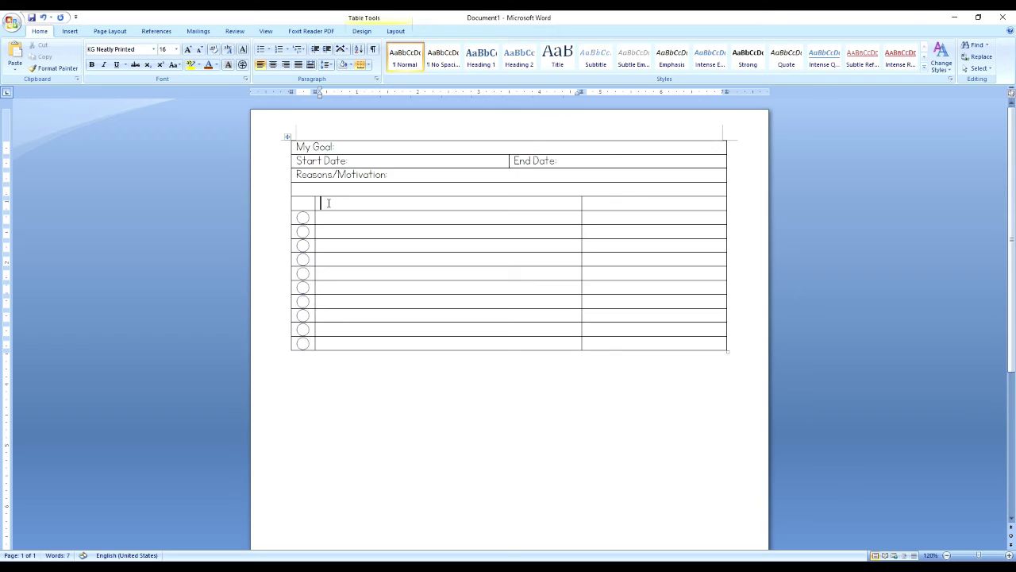
Step: Head the next two columns 'Due Date' and 'Action Steps', narrowing the Due Date column
{"action": "left_click", "coordinate": [328, 203]}
{"action": "type", "text": "Due Date"}
{"action": "left_click_drag", "start_coordinate": [581, 203], "coordinate": [369, 217]}
{"action": "left_click", "coordinate": [376, 204]}
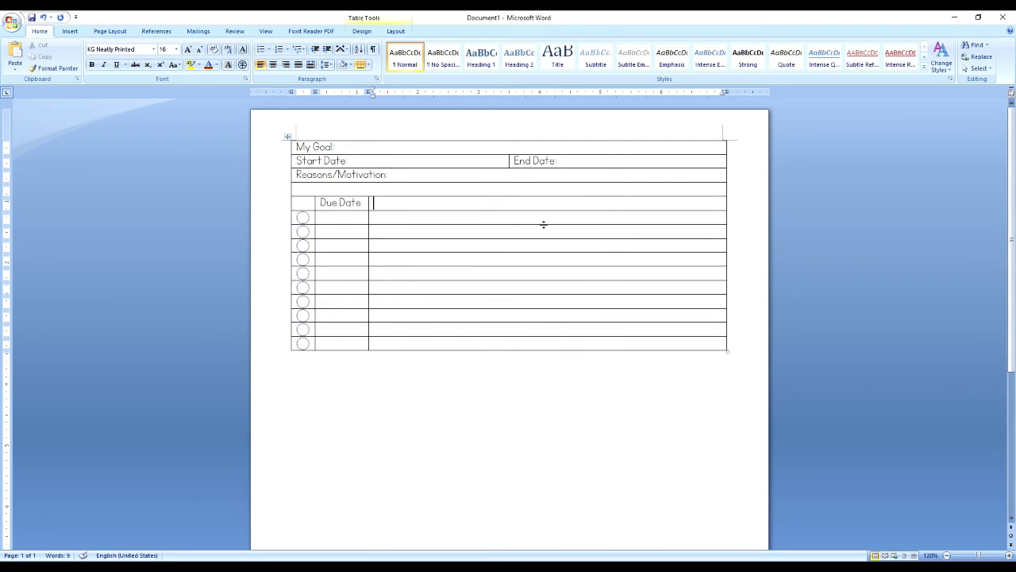
{"action": "type", "text": "Acti"}
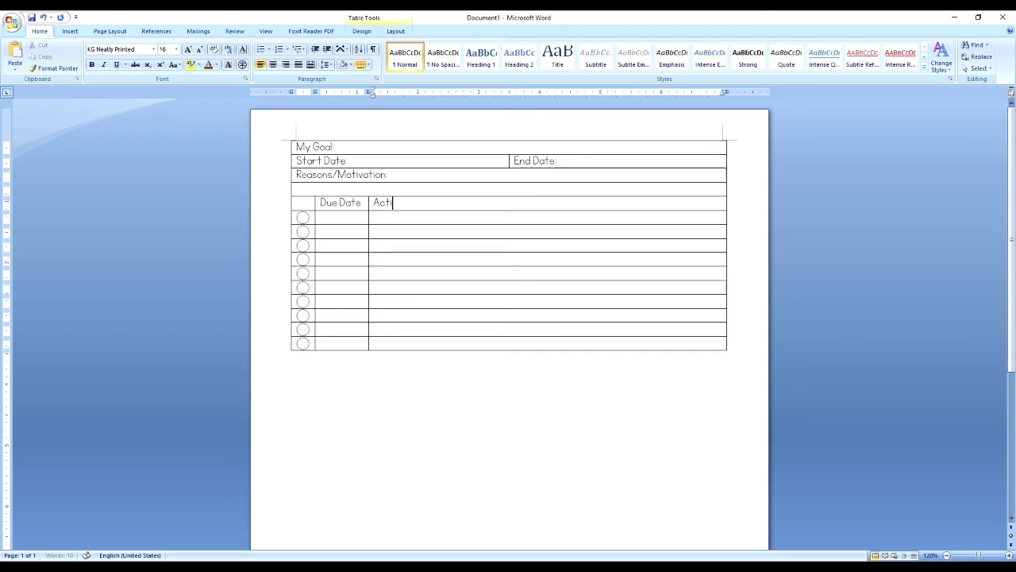
{"action": "type", "text": "on Steps"}
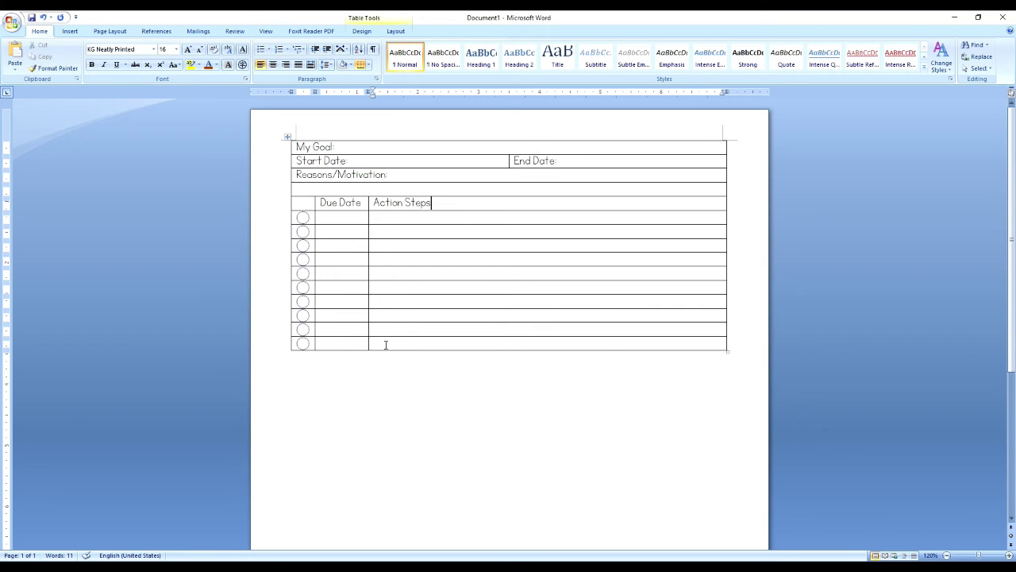
Step: Add an extra row at the bottom of the table and select it
{"action": "left_click", "coordinate": [386, 344]}
{"action": "key", "text": "Tab"}
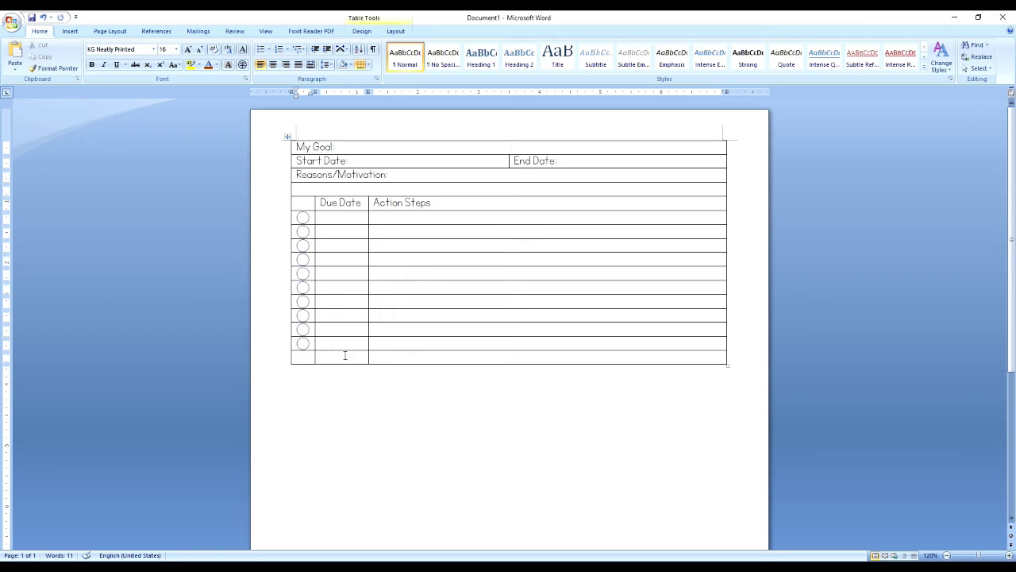
{"action": "left_click_drag", "start_coordinate": [378, 357], "coordinate": [305, 361]}
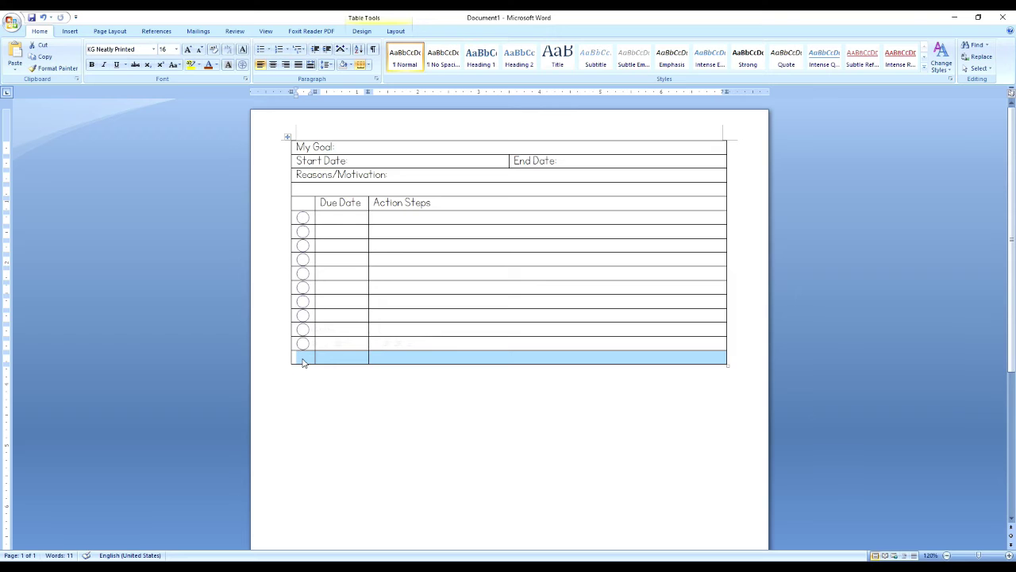
{"action": "right_click", "coordinate": [302, 362]}
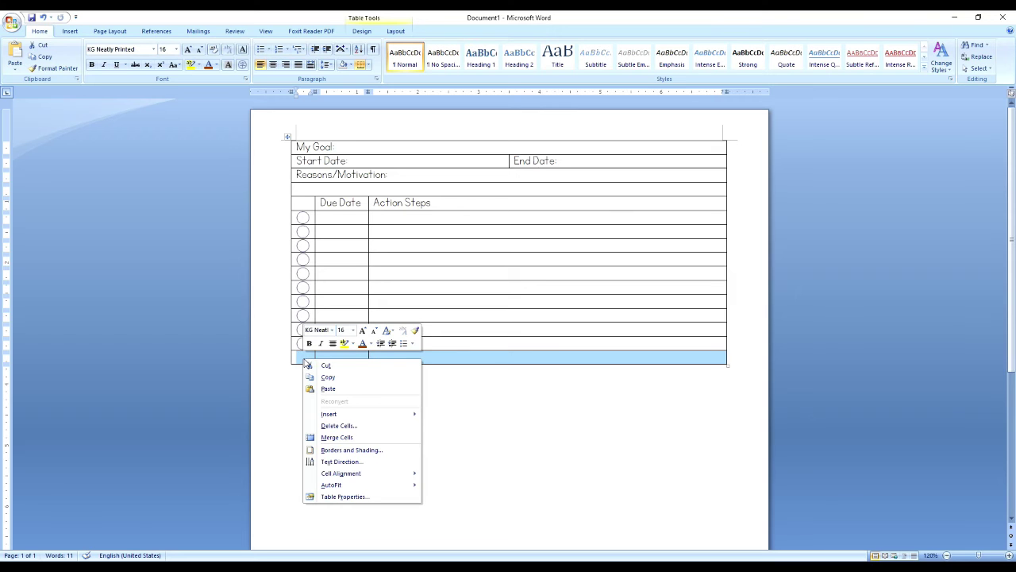
Step: Merge the new last row into one cell labelled 'Reflection'
{"action": "left_click", "coordinate": [349, 437]}
{"action": "left_click", "coordinate": [319, 357]}
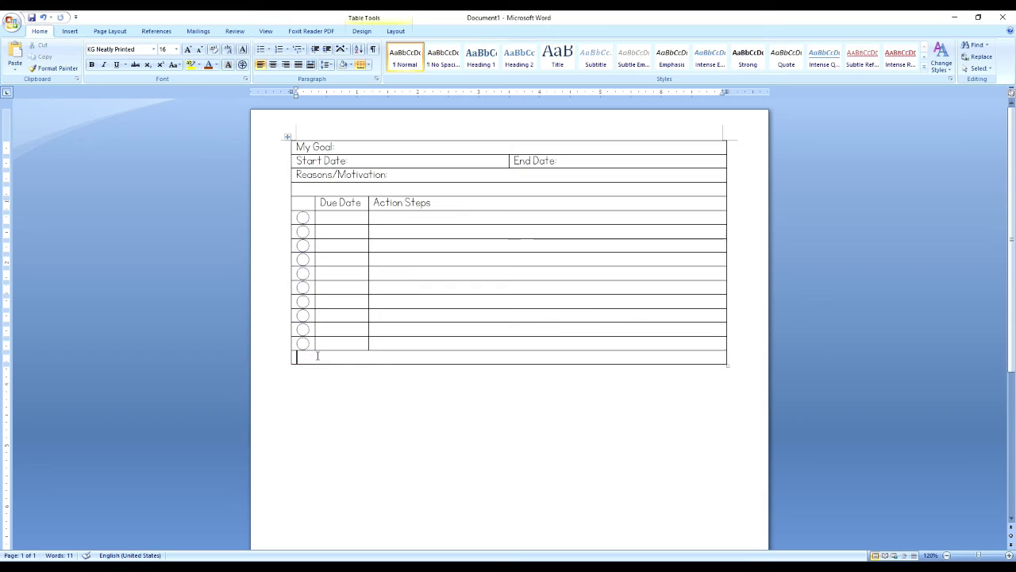
{"action": "type", "text": "Refle"}
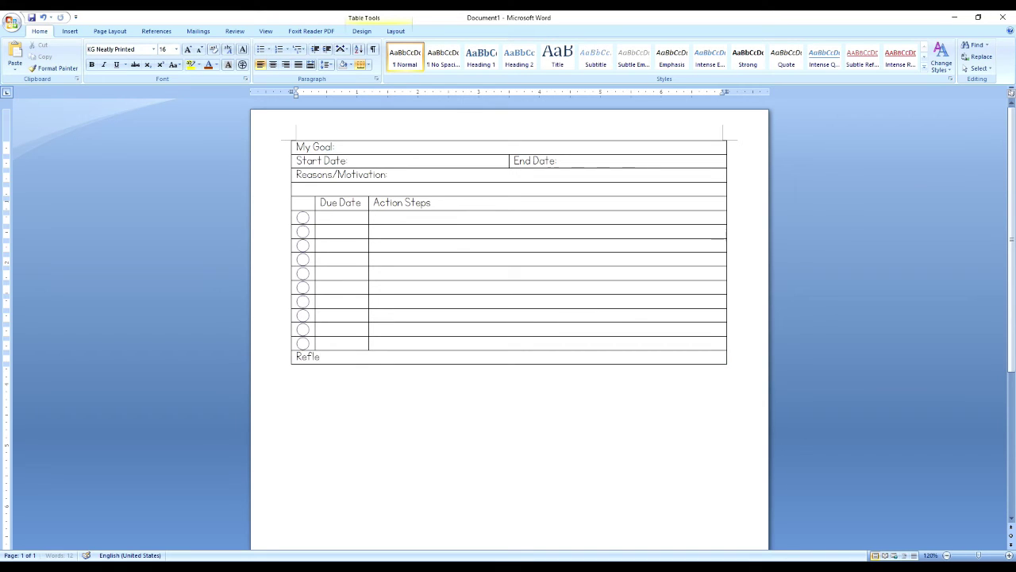
{"action": "type", "text": "ction"}
{"action": "key", "text": "Tab"}
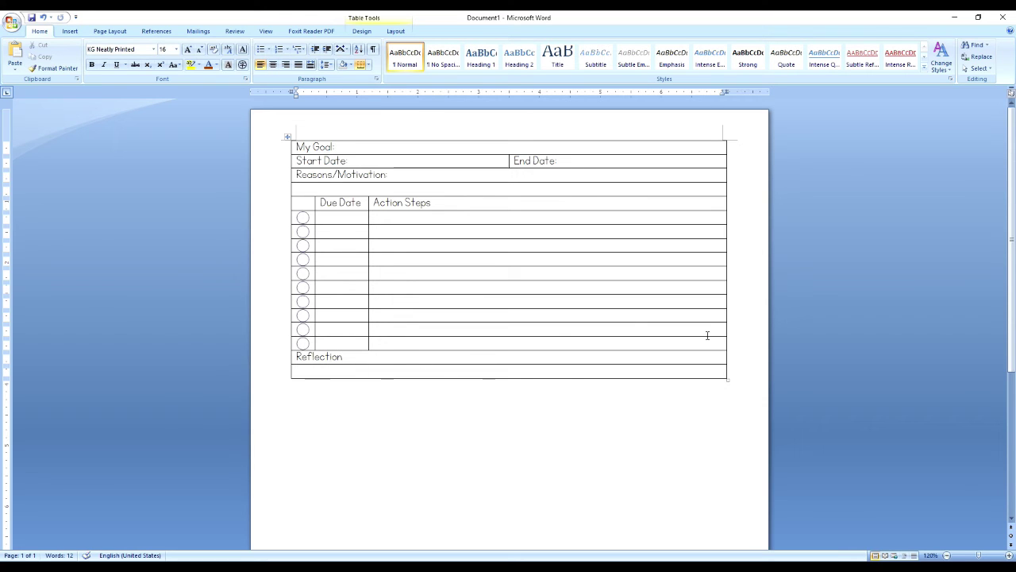
Step: Add a row below Reflection and split it into three columns
{"action": "right_click", "coordinate": [304, 371]}
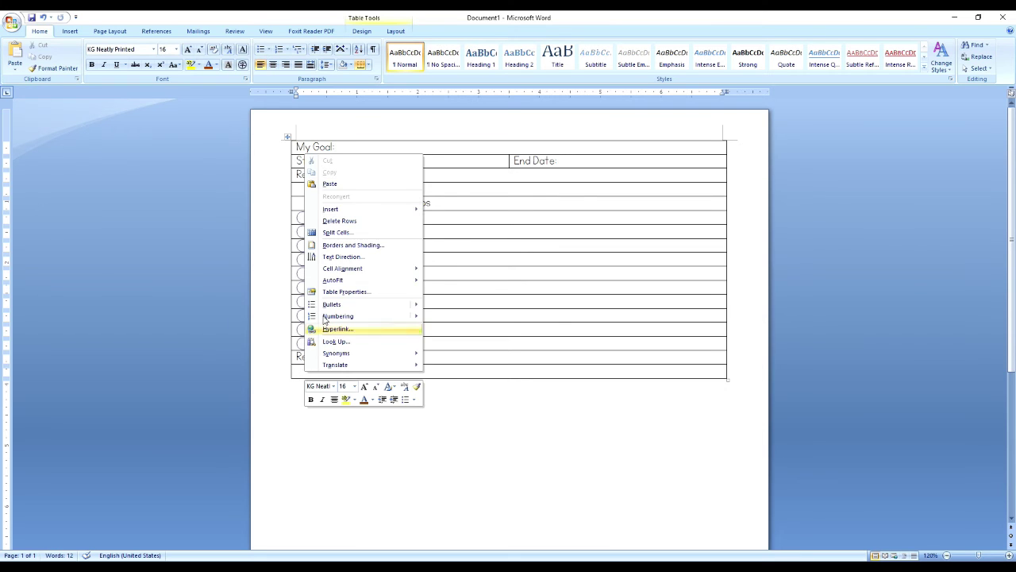
{"action": "left_click", "coordinate": [332, 233]}
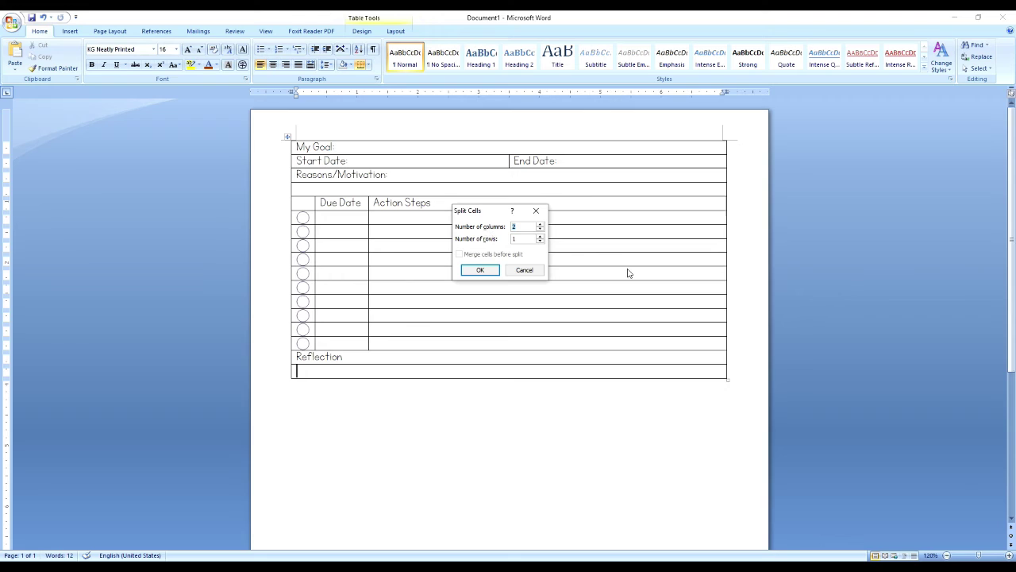
{"action": "type", "text": "3"}
{"action": "type", "text": "2"}
{"action": "key", "text": "Return"}
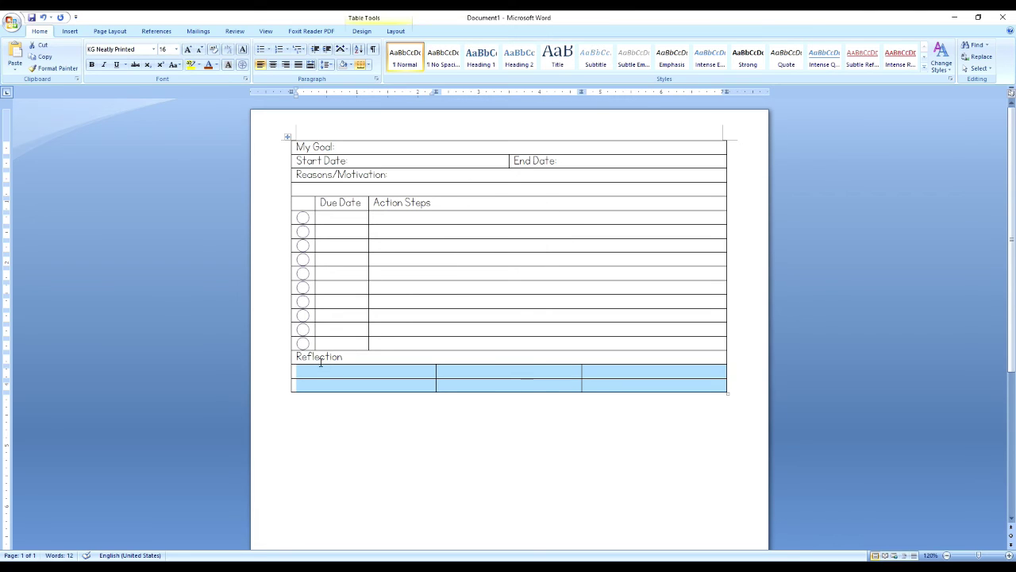
Step: Label the three cells 'What was easy?', 'What was hard?' and 'How do I feel?'
{"action": "left_click", "coordinate": [316, 368]}
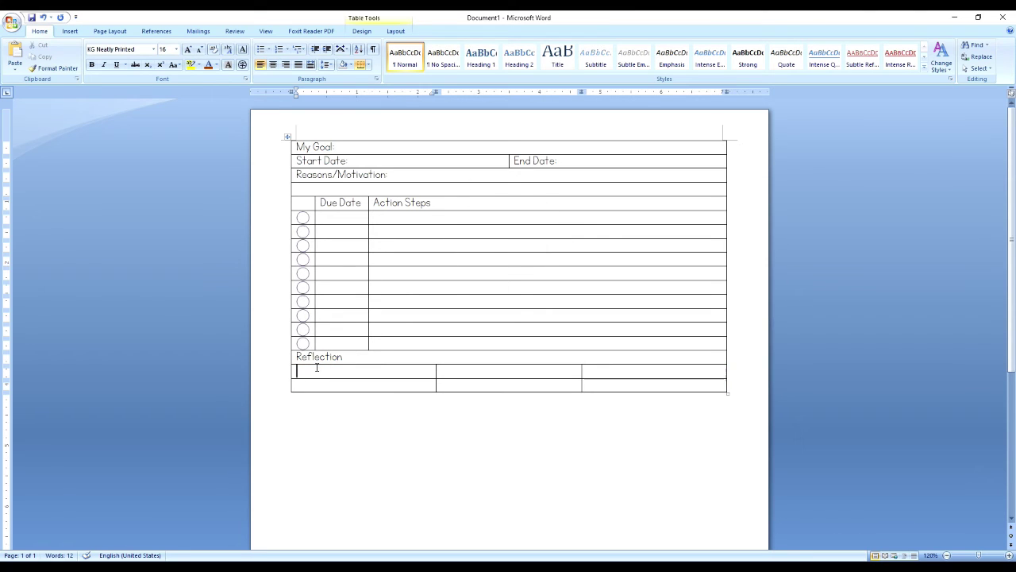
{"action": "type", "text": "What was easy?"}
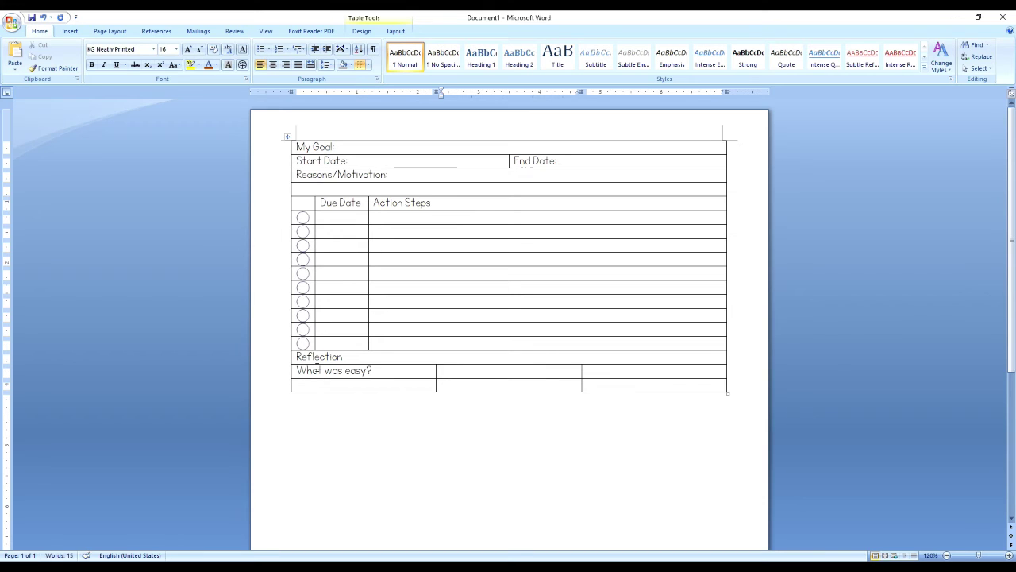
{"action": "key", "text": "Tab"}
{"action": "type", "text": "What was hard?"}
{"action": "key", "text": "Tab"}
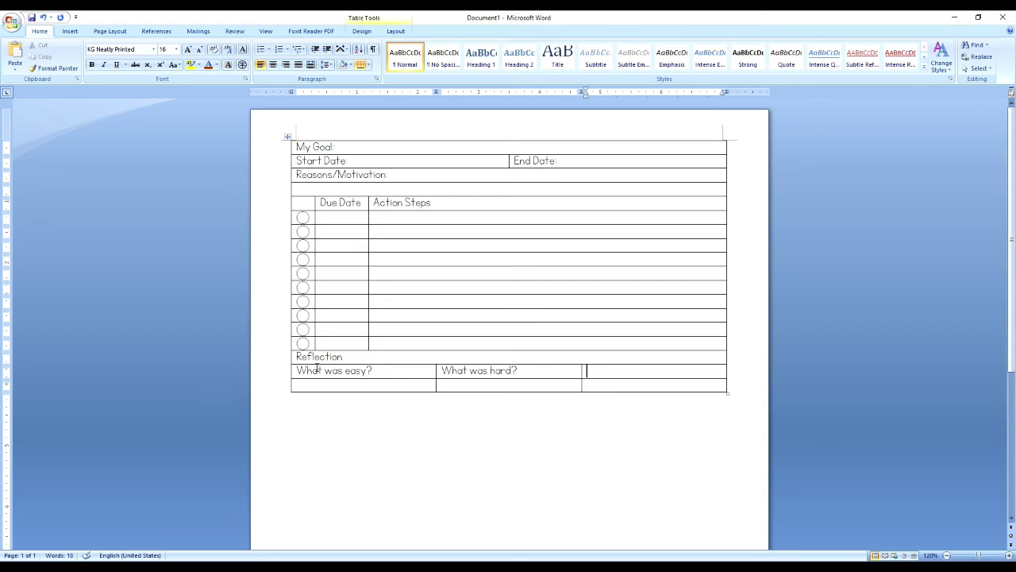
{"action": "type", "text": "How do I feel?"}
{"action": "left_click_drag", "start_coordinate": [628, 385], "coordinate": [286, 153]}
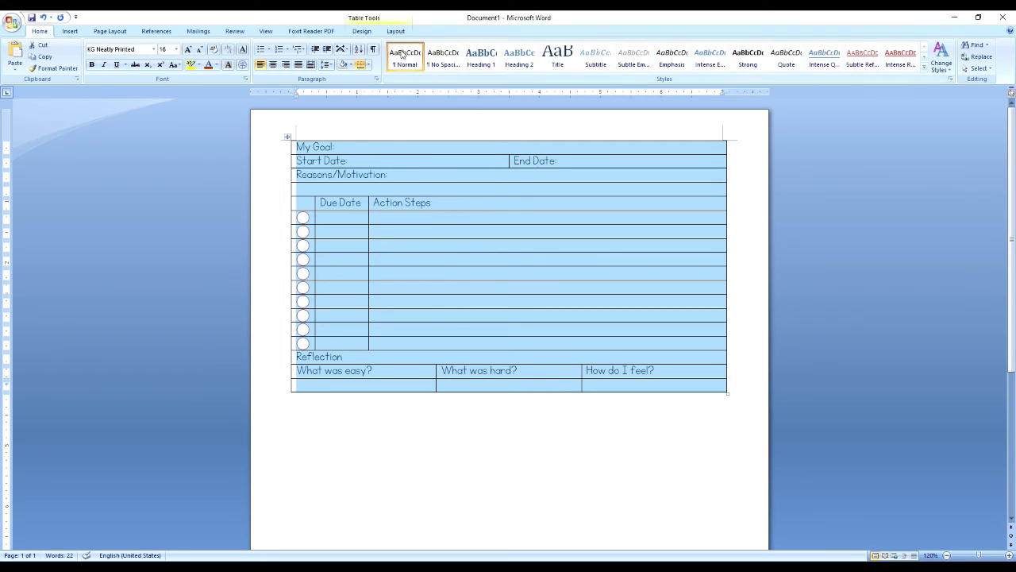
Step: Apply the purple banded style from the Table Styles gallery to the goal planner table
{"action": "left_click", "coordinate": [362, 32]}
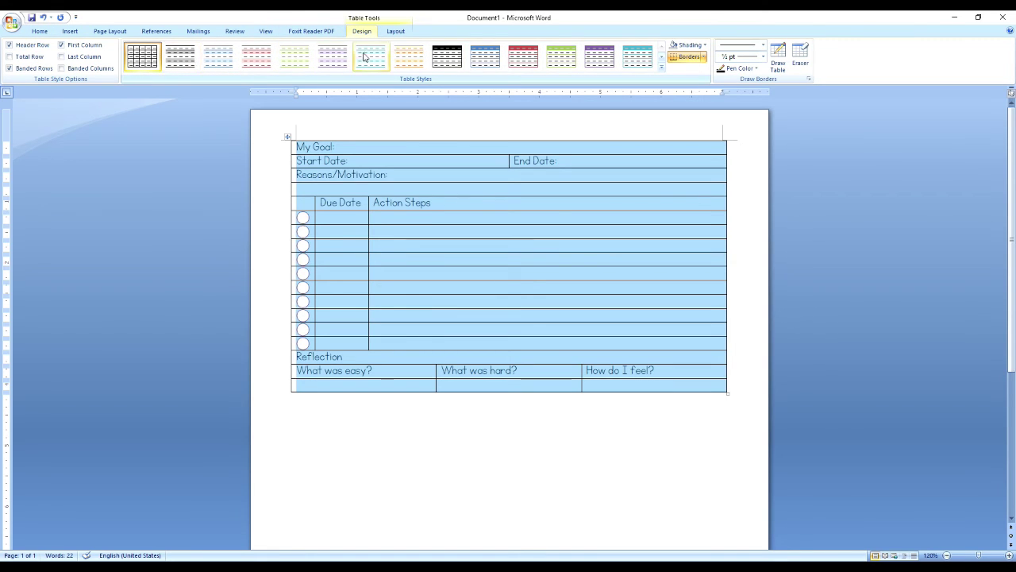
{"action": "left_click", "coordinate": [663, 69]}
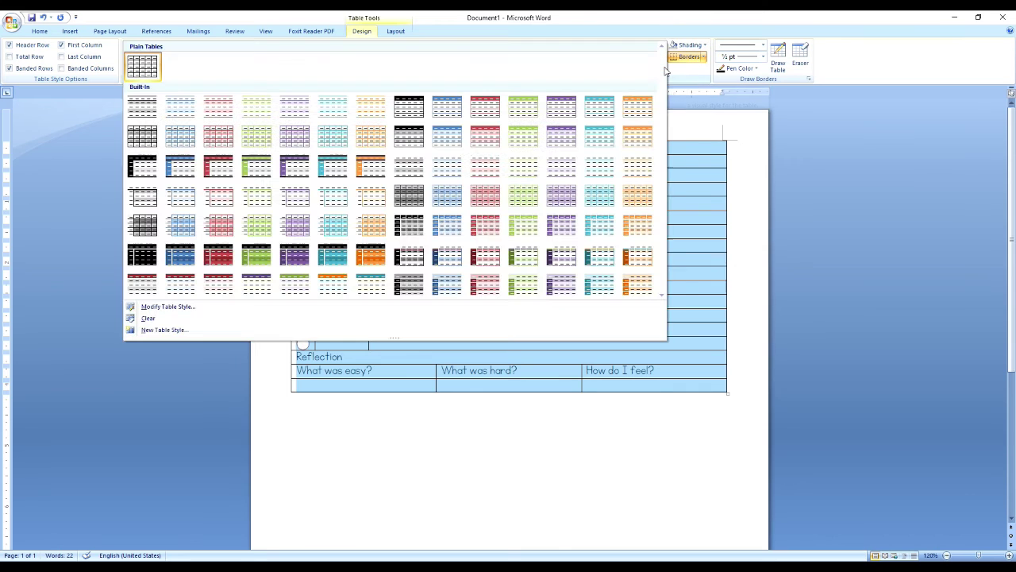
{"action": "left_click", "coordinate": [292, 109]}
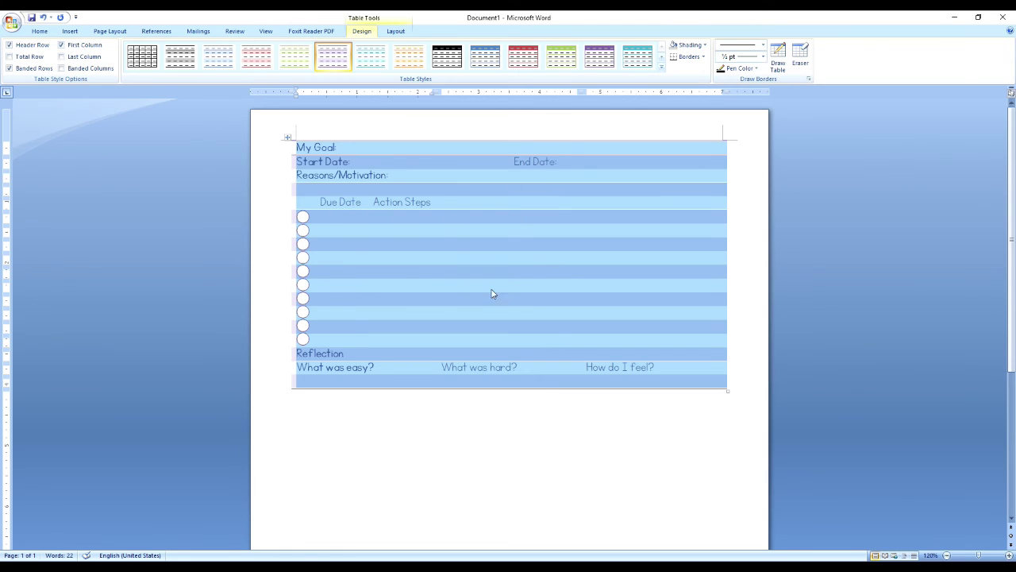
Step: Make the table text bold with 1.5 line spacing and added space before paragraphs
{"action": "left_click", "coordinate": [38, 31]}
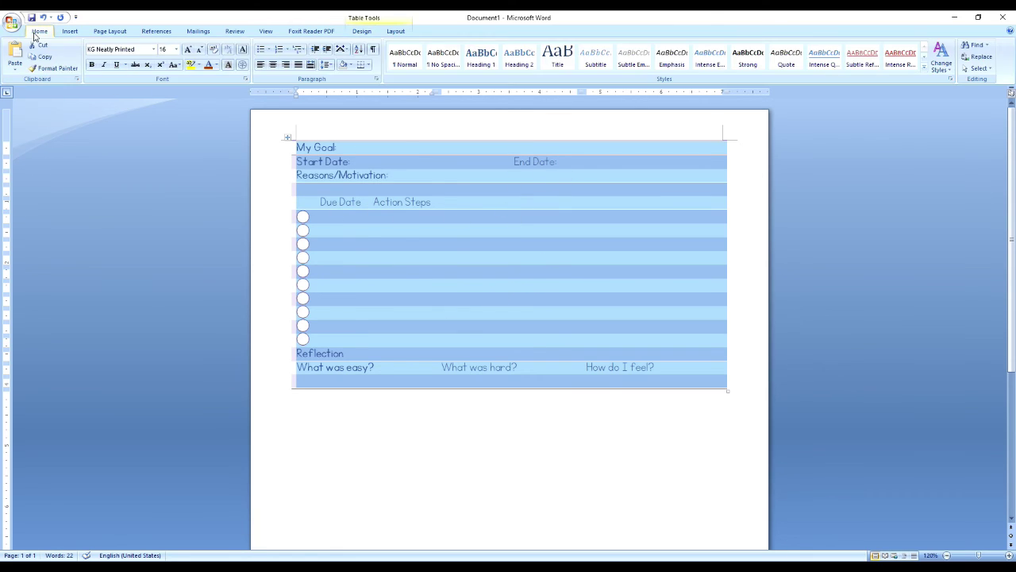
{"action": "left_click", "coordinate": [92, 65]}
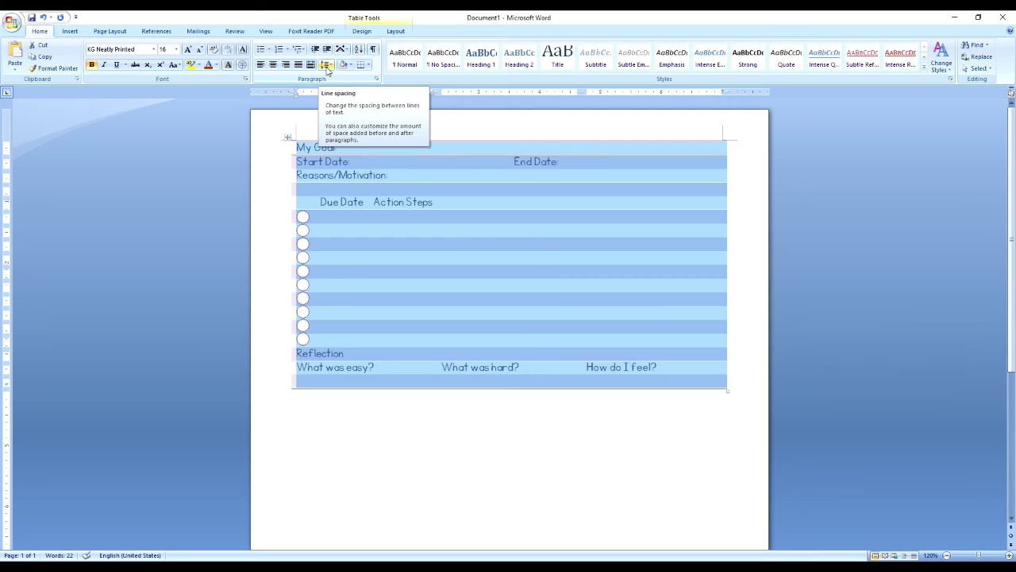
{"action": "left_click", "coordinate": [326, 66]}
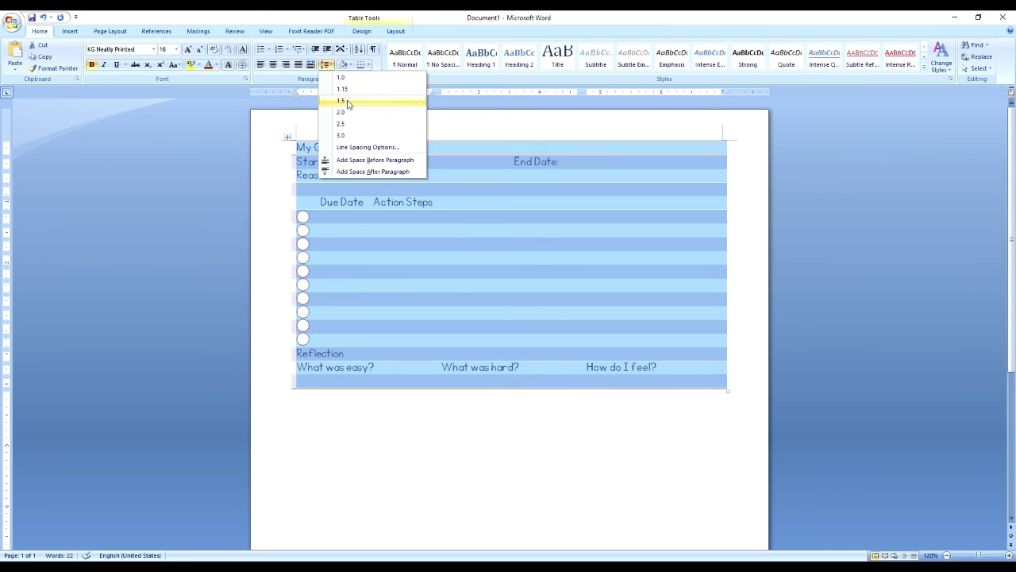
{"action": "left_click", "coordinate": [347, 103]}
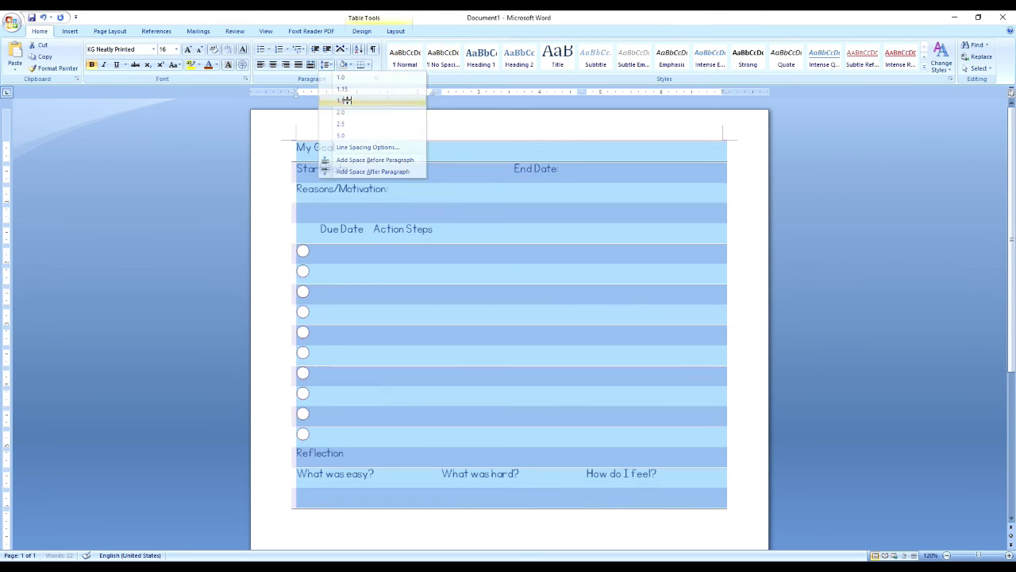
{"action": "left_click", "coordinate": [325, 66]}
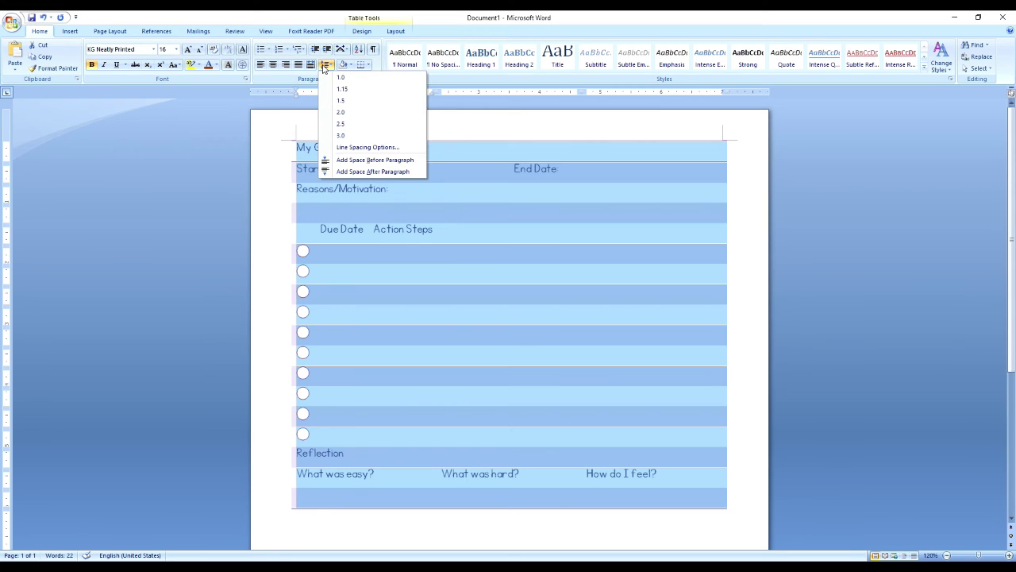
{"action": "left_click", "coordinate": [366, 161]}
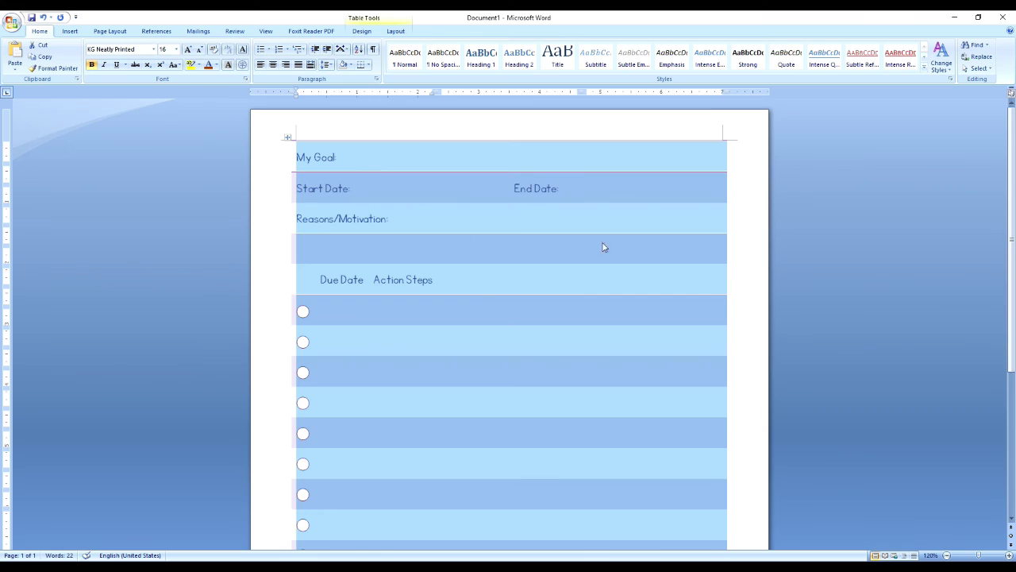
Step: Drag the bottom reflection row's border down so the row reaches the page end
{"action": "scroll", "coordinate": [738, 311], "scroll_direction": "down", "scroll_amount": 5}
{"action": "left_click", "coordinate": [744, 309]}
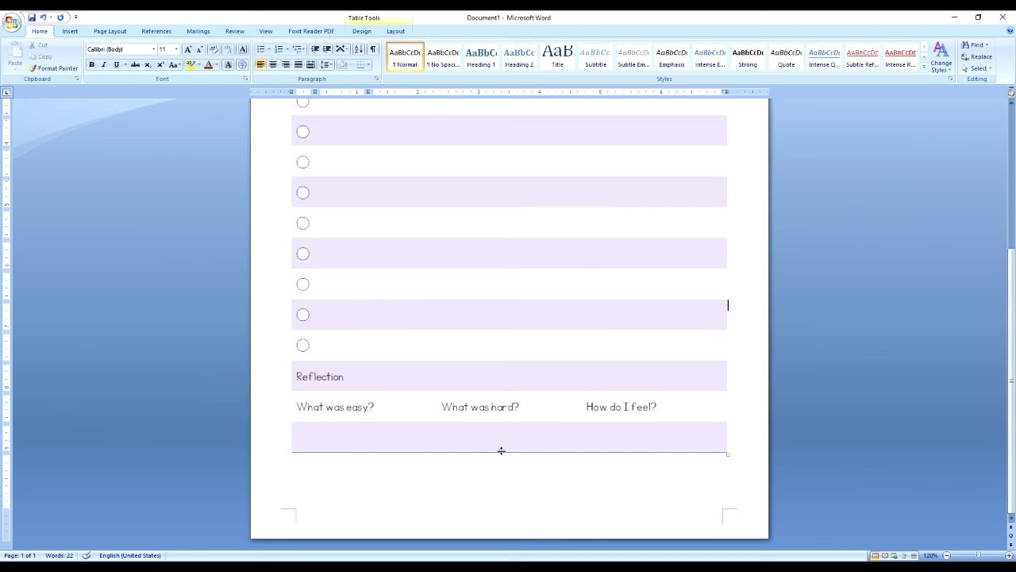
{"action": "left_click_drag", "start_coordinate": [501, 453], "coordinate": [508, 508]}
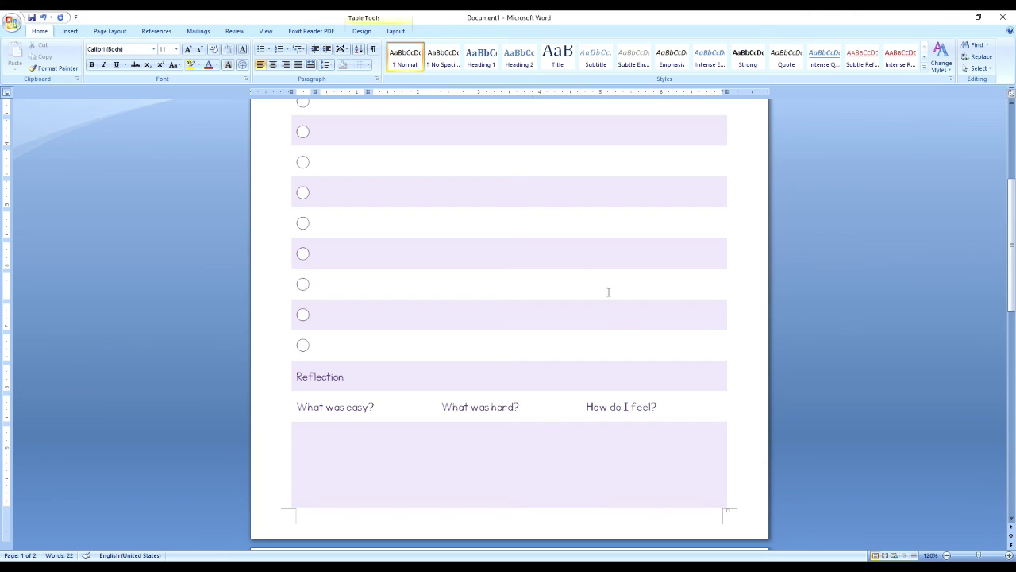
{"action": "left_click", "coordinate": [627, 452]}
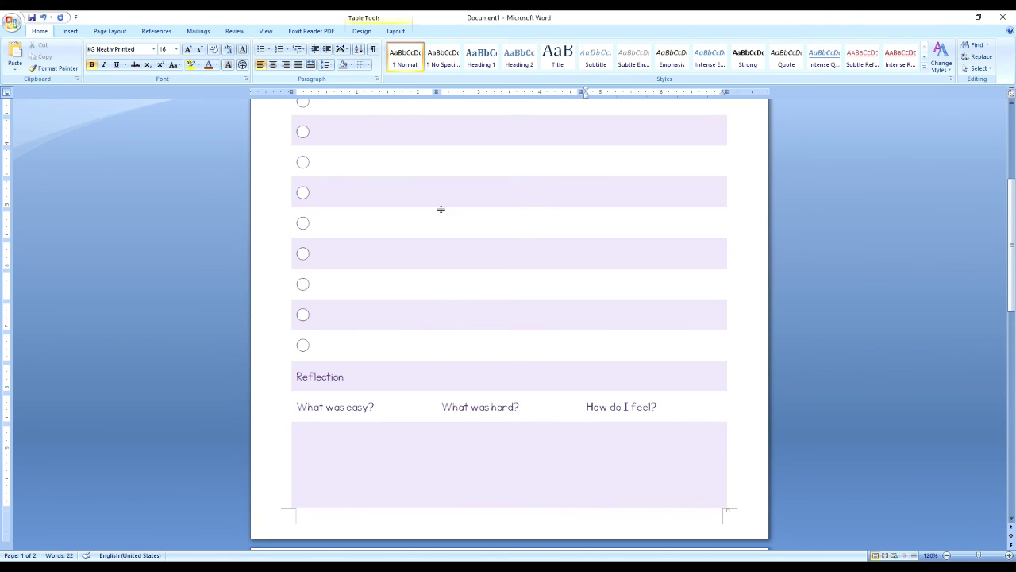
Step: Set the border pen to a dash-dot-dot line in Purple, Accent 4, Lighter 40%, with Draw Table off
{"action": "left_click", "coordinate": [364, 31]}
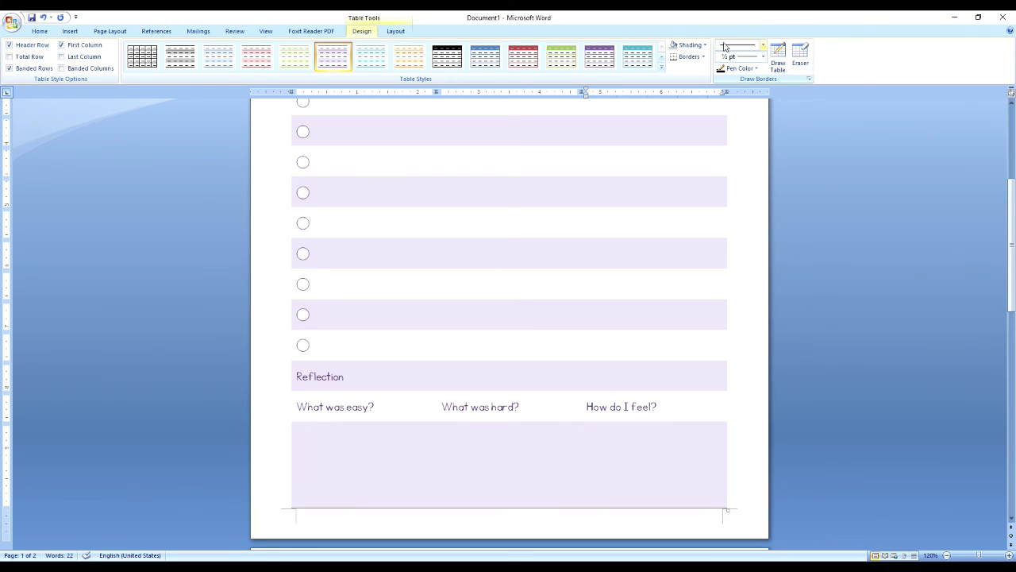
{"action": "left_click", "coordinate": [764, 47]}
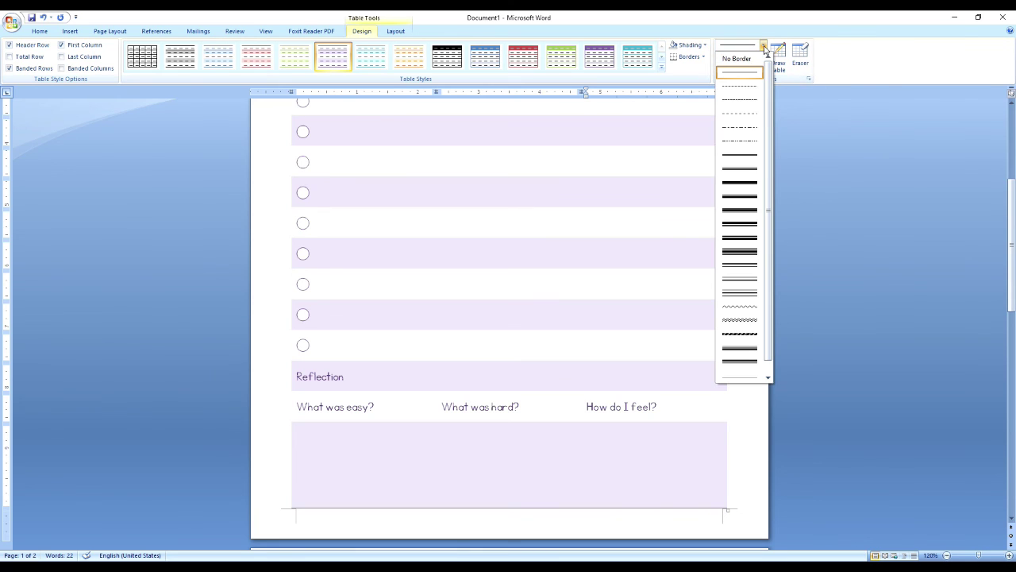
{"action": "left_click", "coordinate": [730, 144]}
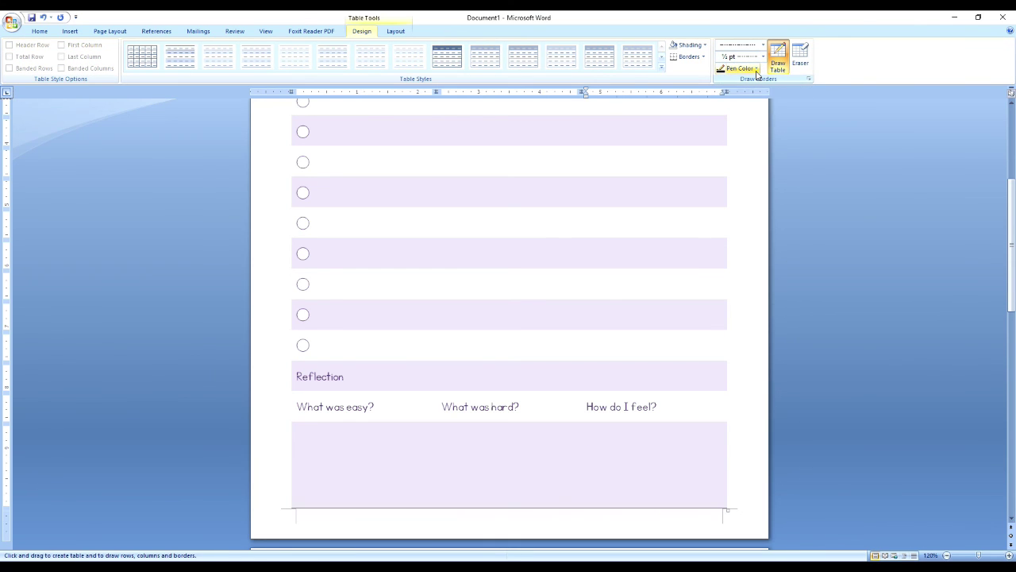
{"action": "left_click", "coordinate": [757, 70]}
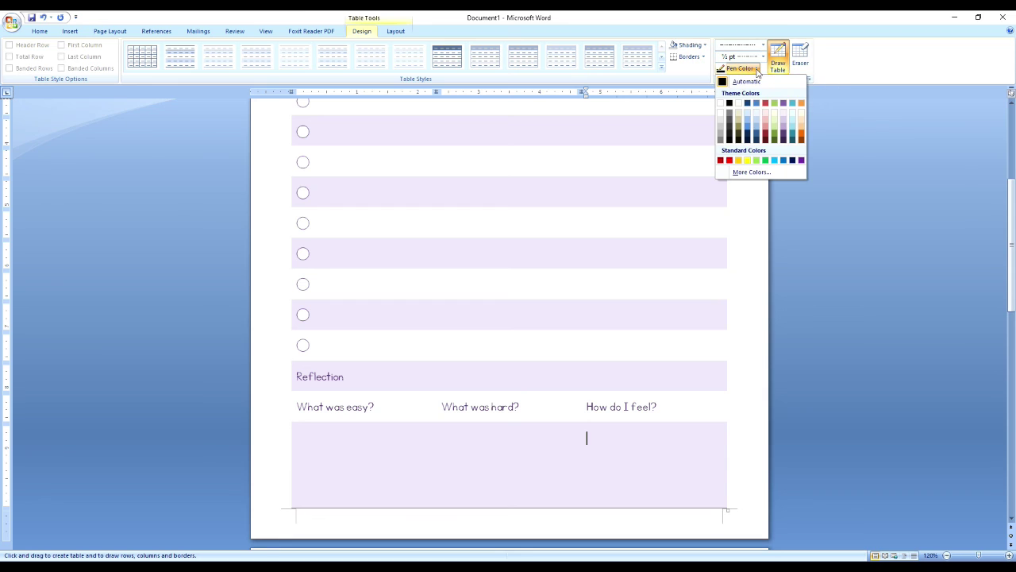
{"action": "left_click", "coordinate": [785, 140]}
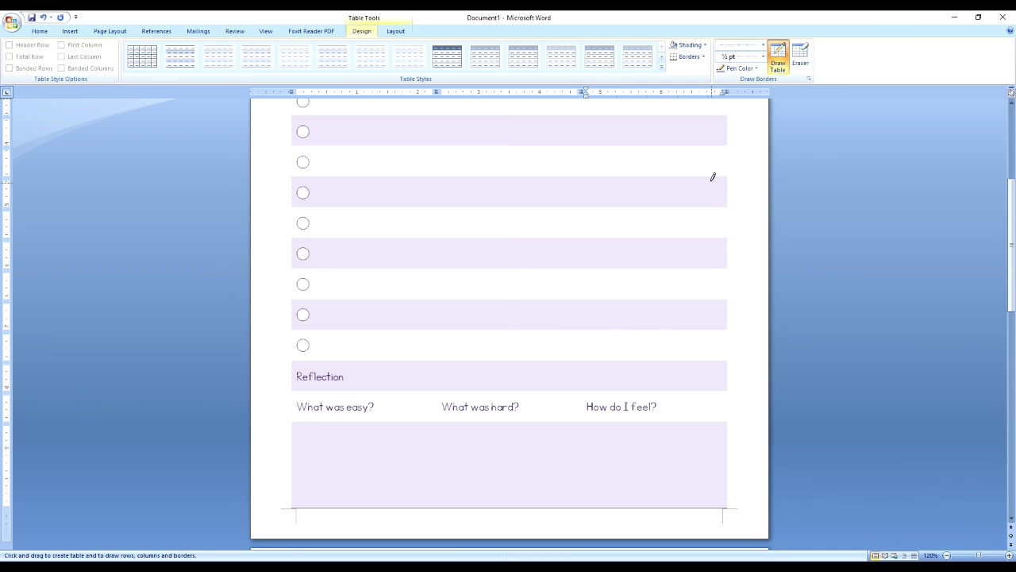
{"action": "left_click", "coordinate": [781, 66]}
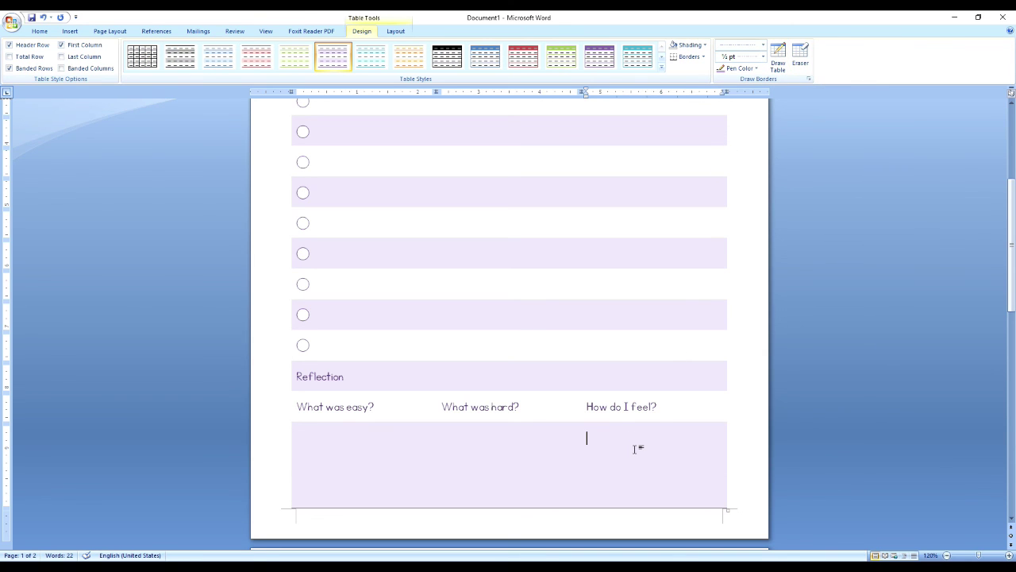
Step: Apply Inside Vertical Borders to the rows from Due Date down through the reflection section
{"action": "left_click_drag", "start_coordinate": [644, 453], "coordinate": [304, 267]}
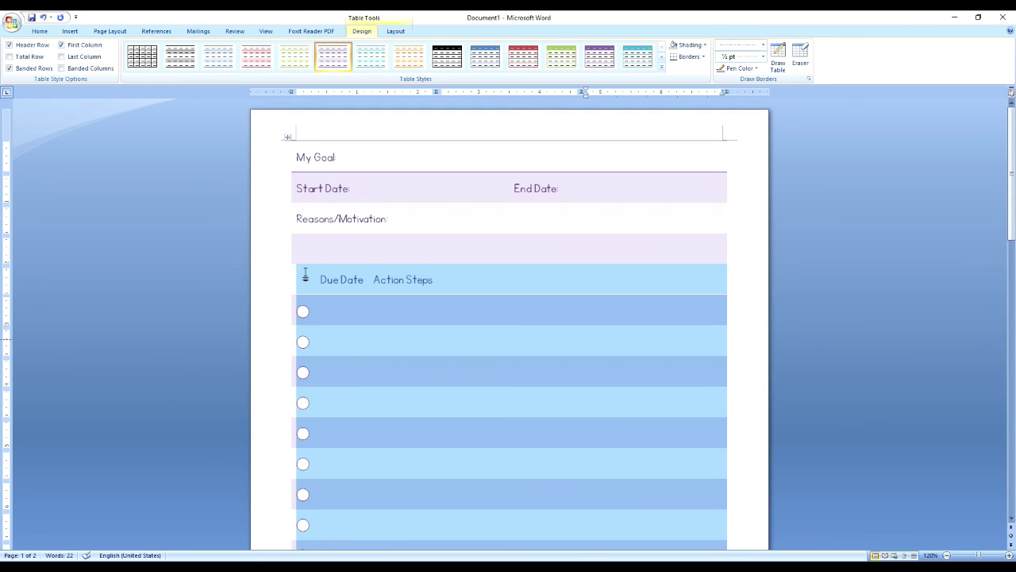
{"action": "left_click", "coordinate": [304, 274]}
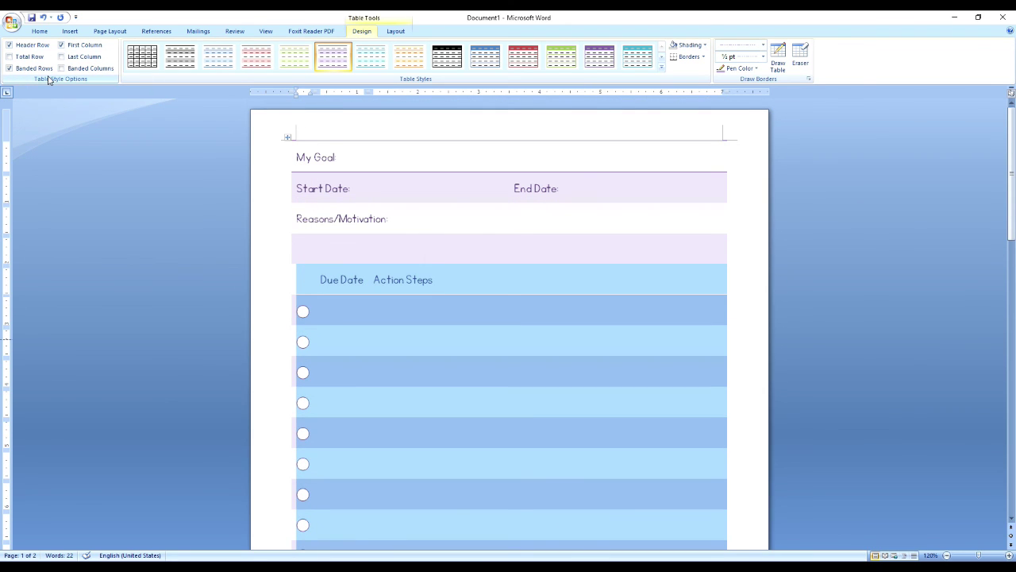
{"action": "left_click", "coordinate": [39, 31]}
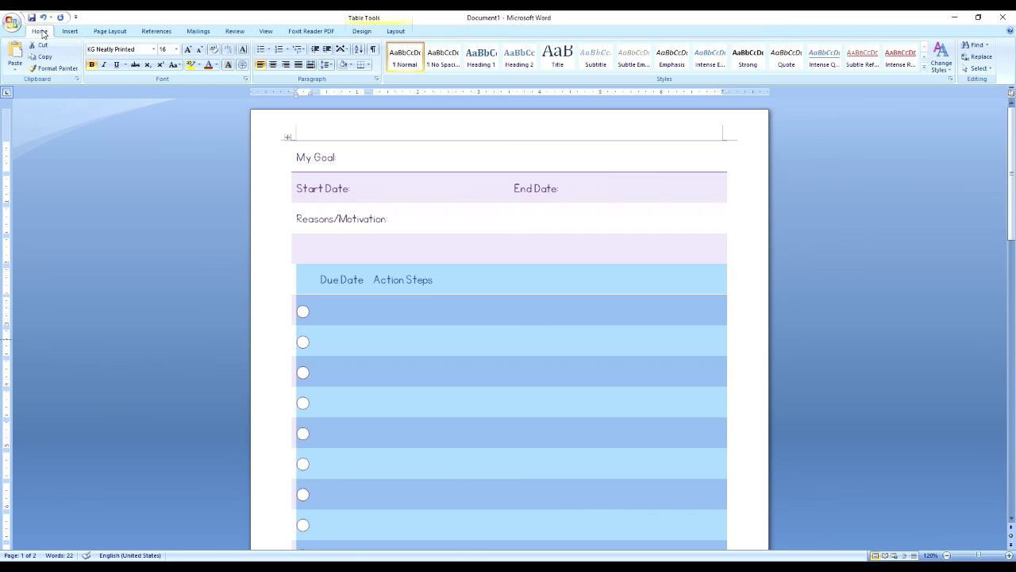
{"action": "left_click", "coordinate": [369, 67]}
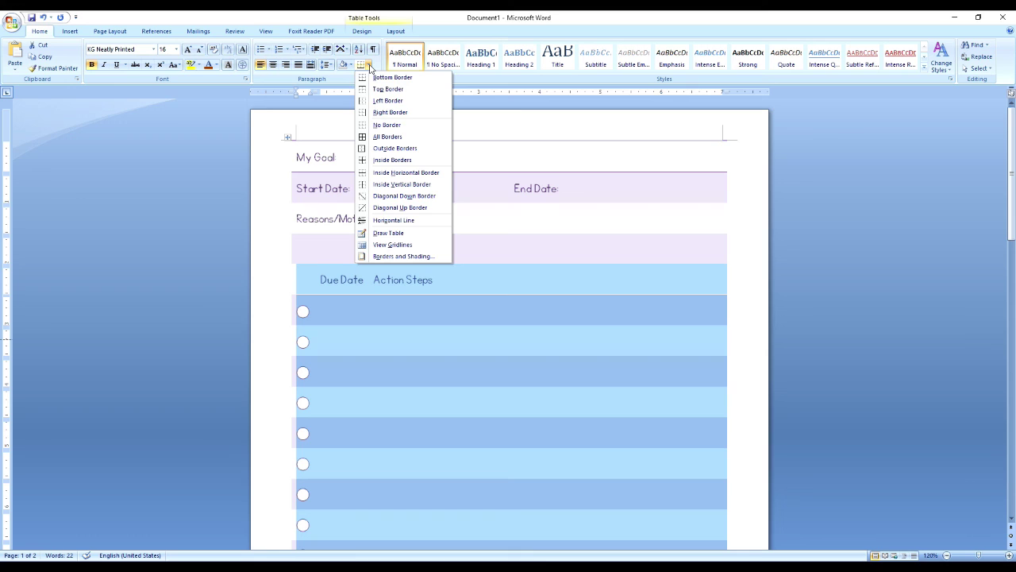
{"action": "left_click", "coordinate": [418, 186]}
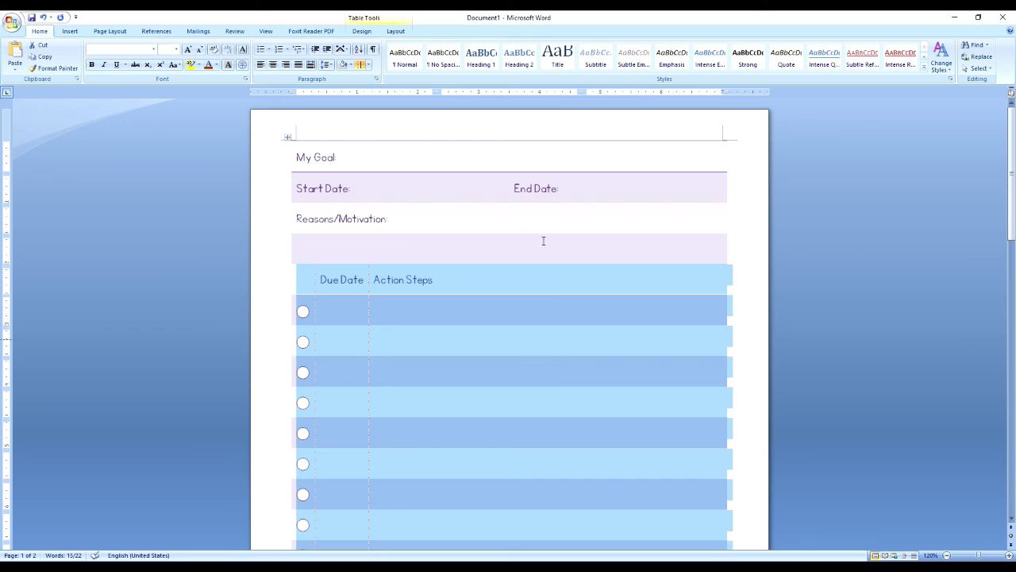
{"action": "left_click", "coordinate": [744, 284]}
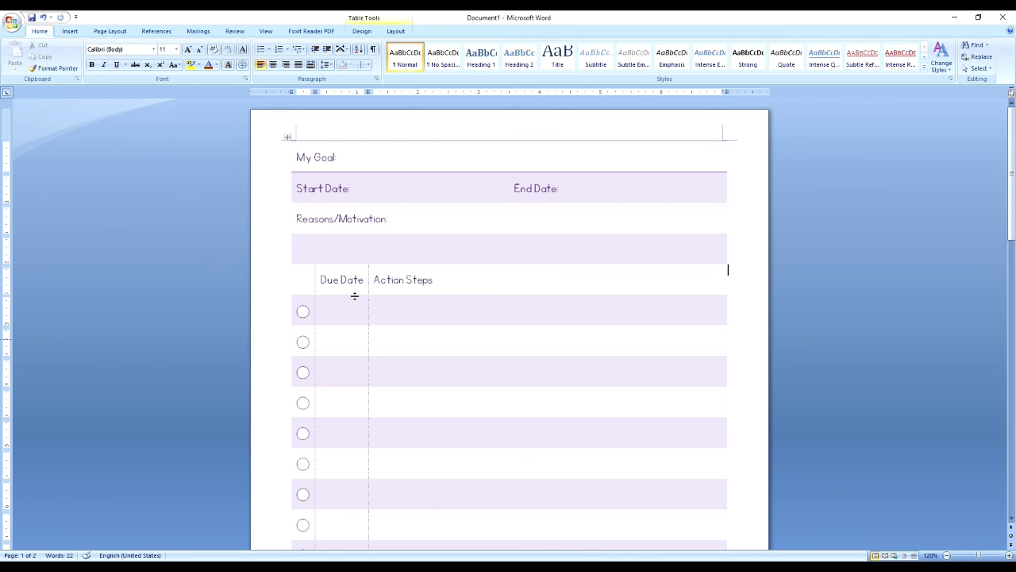
{"action": "scroll", "coordinate": [354, 296], "scroll_direction": "down", "scroll_amount": 6}
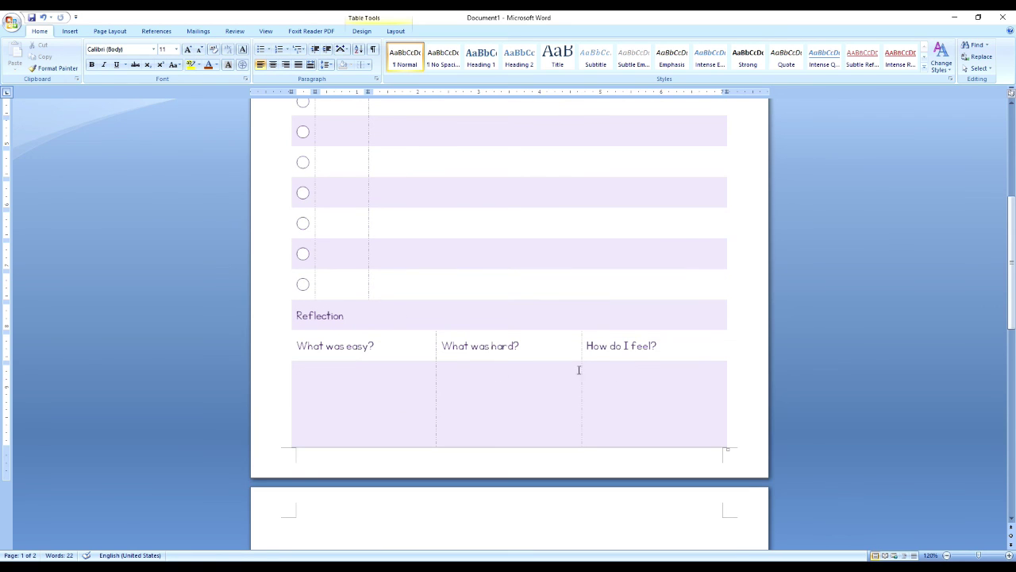
{"action": "left_click", "coordinate": [947, 555]}
Step: Zoom out until two full pages fit and select the entire goal planner table
{"action": "left_click", "coordinate": [948, 556]}
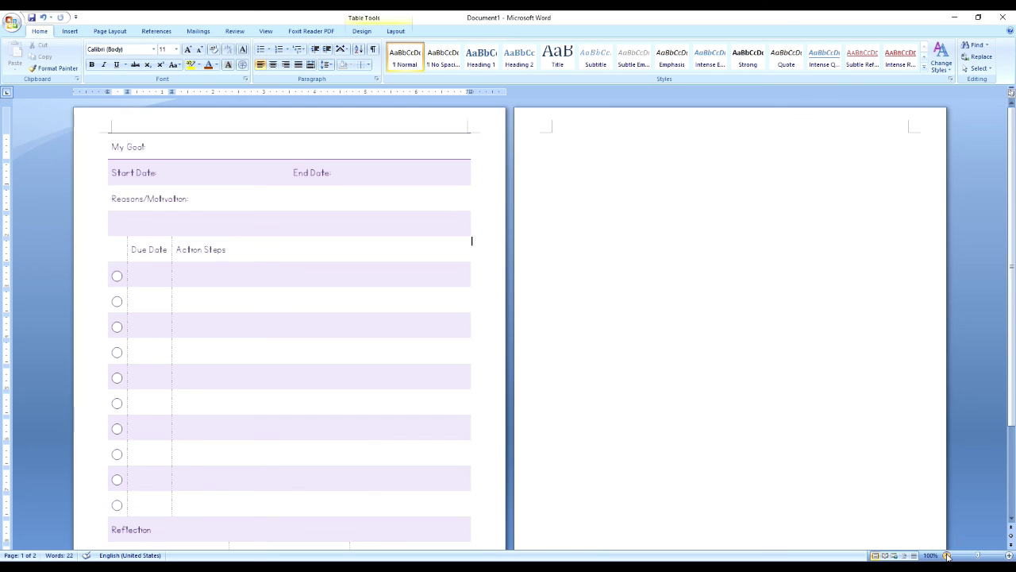
{"action": "left_click", "coordinate": [948, 556]}
{"action": "left_click", "coordinate": [947, 556]}
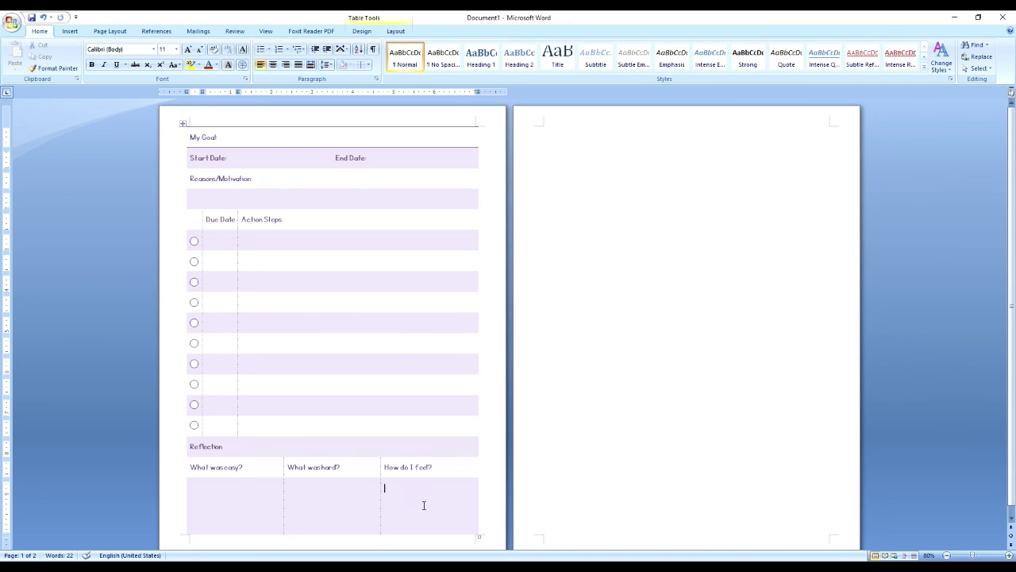
{"action": "left_click_drag", "start_coordinate": [368, 476], "coordinate": [179, 143]}
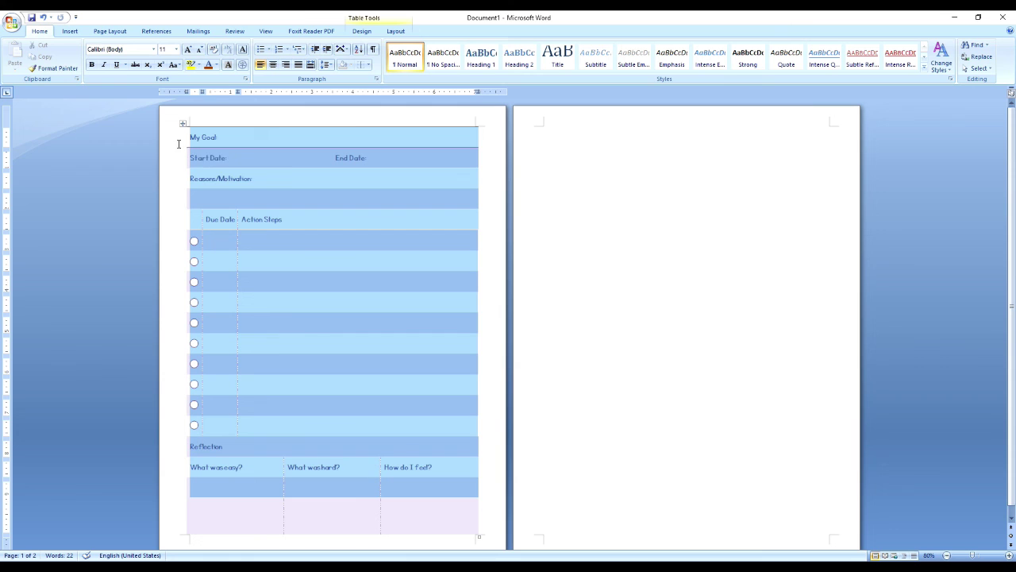
Step: Paste the planner table at the top of page 2 and check the result
{"action": "left_click", "coordinate": [546, 132]}
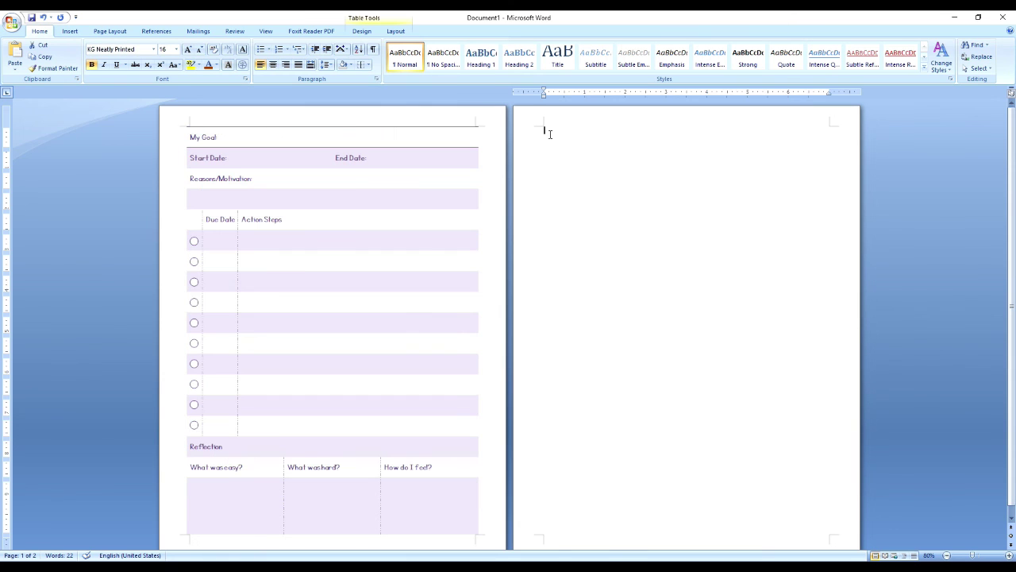
{"action": "key", "text": "ctrl+v"}
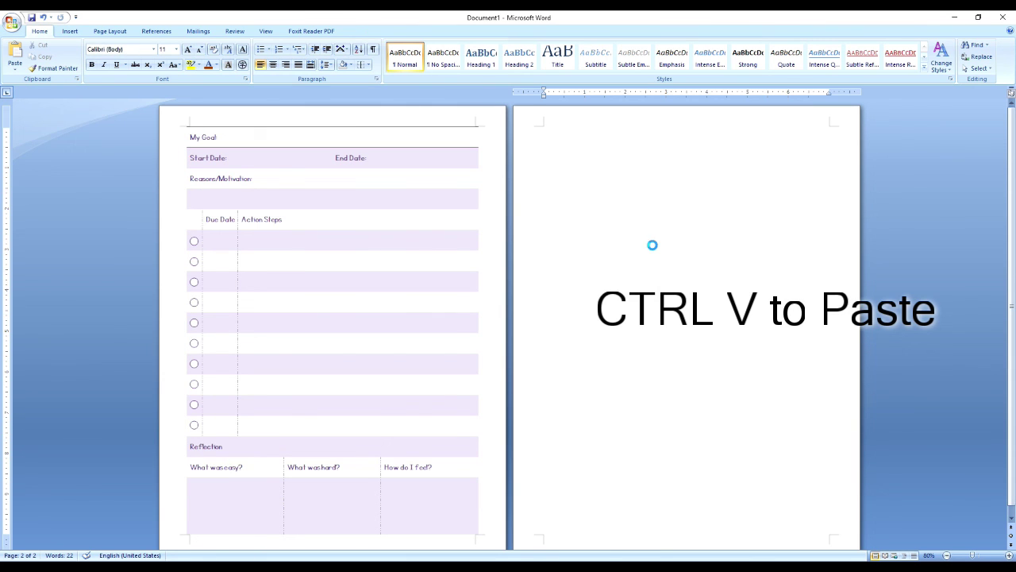
{"action": "scroll", "coordinate": [694, 417], "scroll_direction": "up", "scroll_amount": 2}
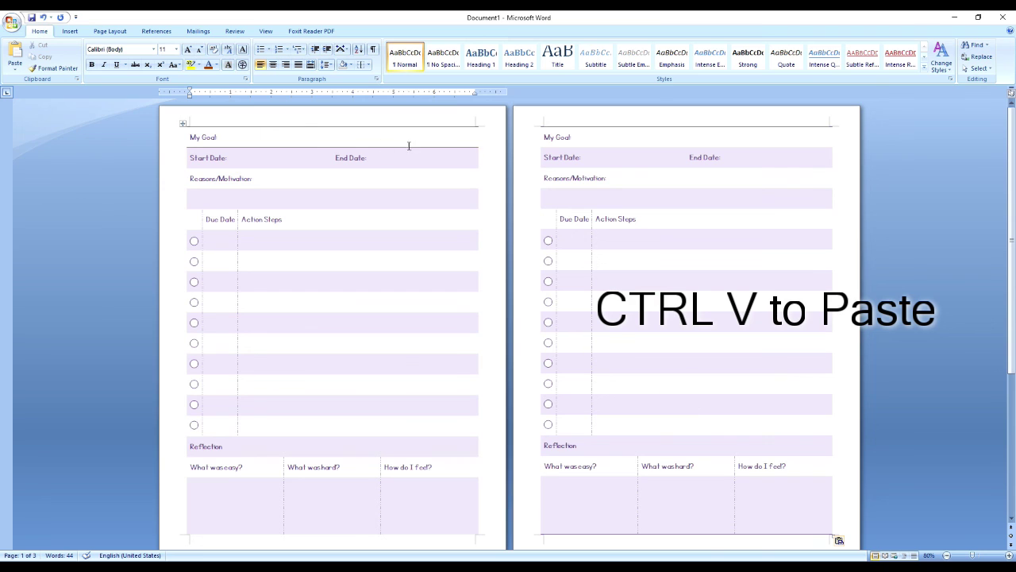
{"action": "scroll", "coordinate": [659, 433], "scroll_direction": "down", "scroll_amount": 2}
{"action": "scroll", "coordinate": [663, 429], "scroll_direction": "up", "scroll_amount": 2}
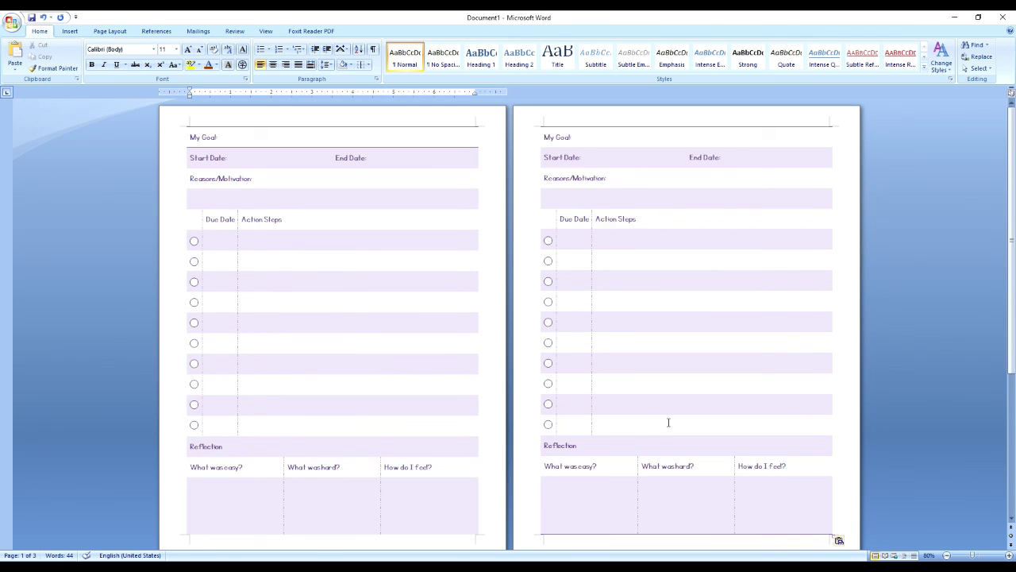
{"action": "scroll", "coordinate": [635, 386], "scroll_direction": "down", "scroll_amount": 2}
{"action": "scroll", "coordinate": [587, 397], "scroll_direction": "down", "scroll_amount": 4}
{"action": "scroll", "coordinate": [550, 407], "scroll_direction": "down", "scroll_amount": 2}
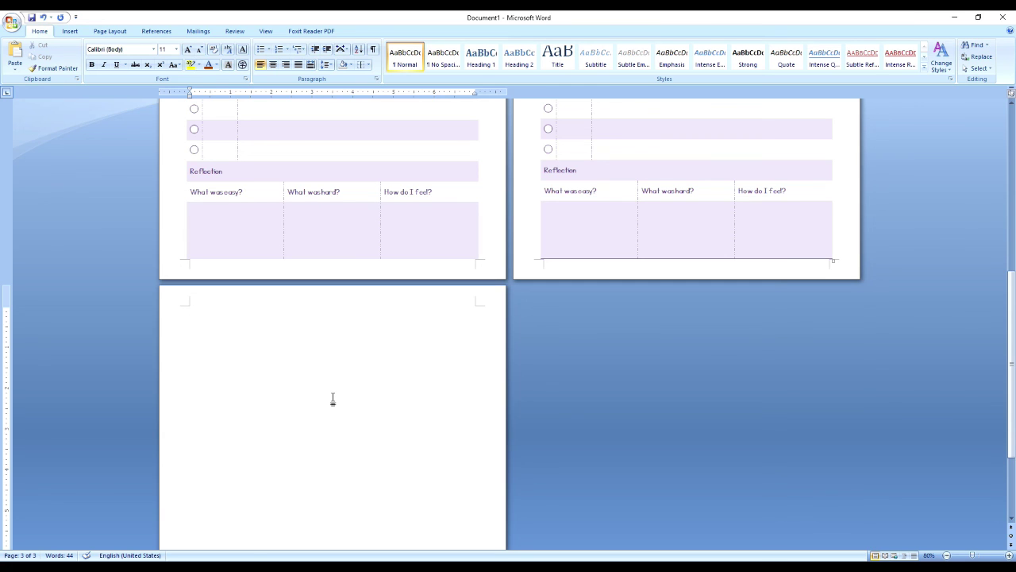
{"action": "scroll", "coordinate": [350, 400], "scroll_direction": "up", "scroll_amount": 6}
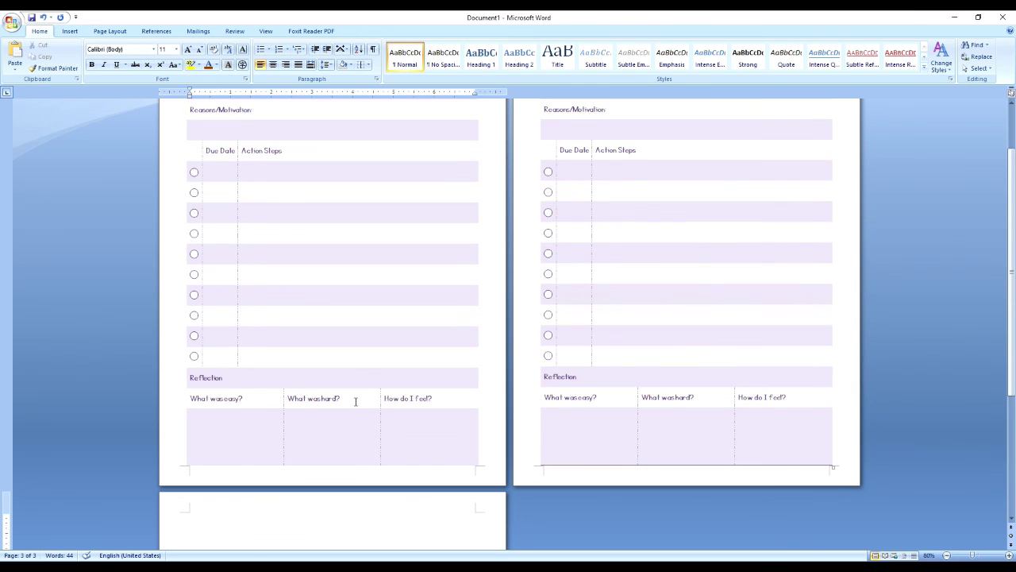
{"action": "scroll", "coordinate": [356, 400], "scroll_direction": "up", "scroll_amount": 2}
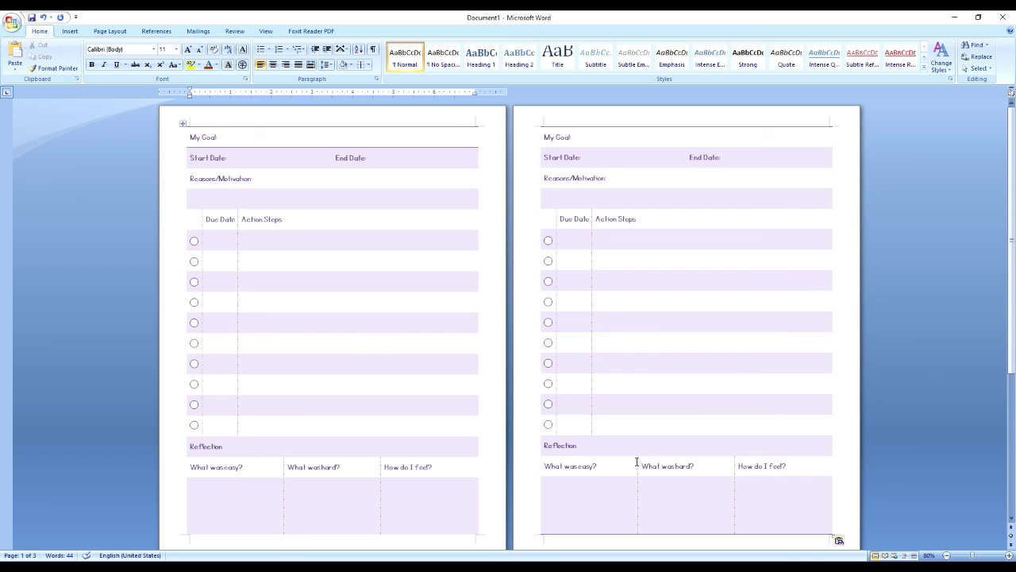